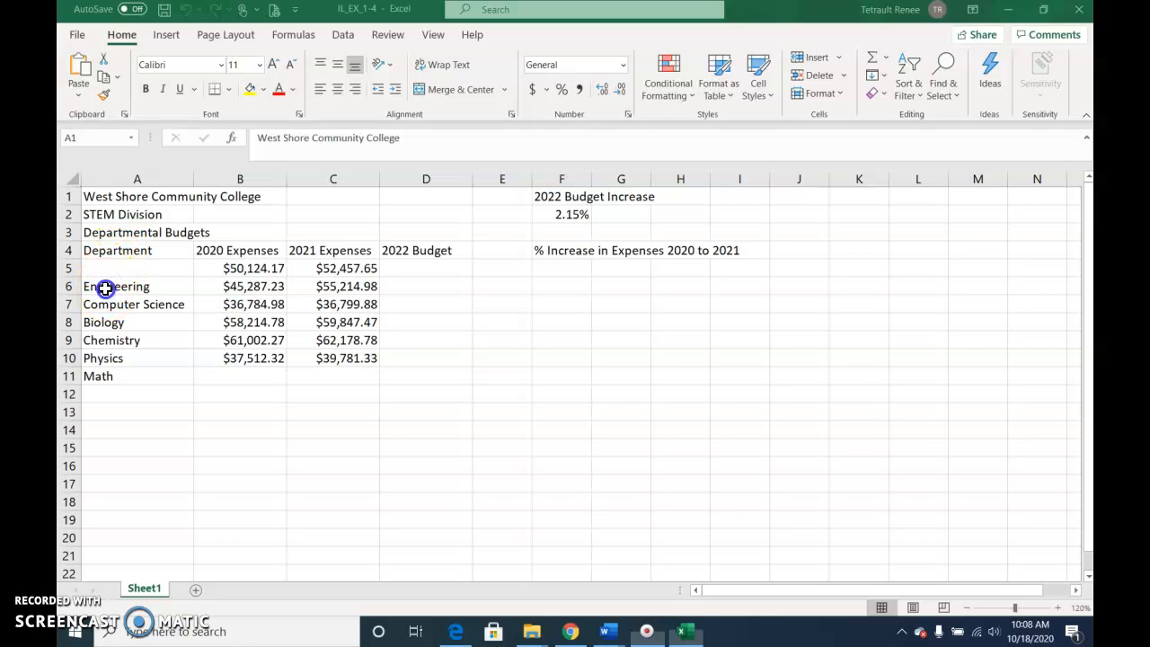
# - Move the department names from A6:A11 up one row to A5:A10
pyautogui.click(105, 293)
pyautogui.moveTo(105, 293); pyautogui.dragTo(109, 376)
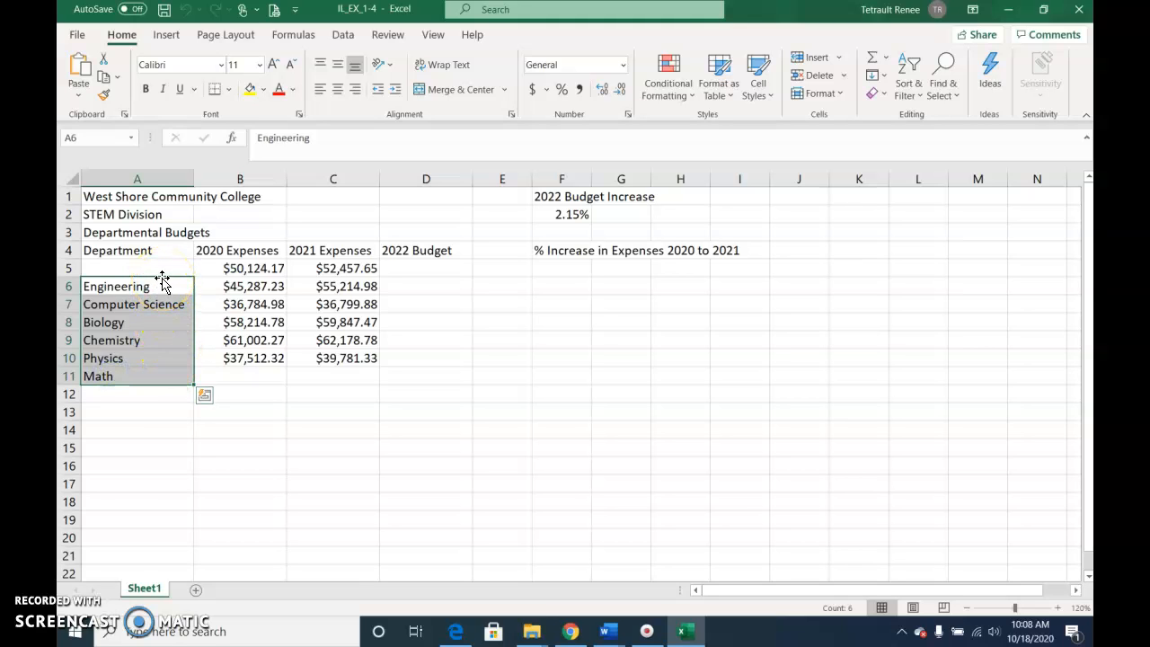
pyautogui.moveTo(162, 280); pyautogui.dragTo(162, 272)
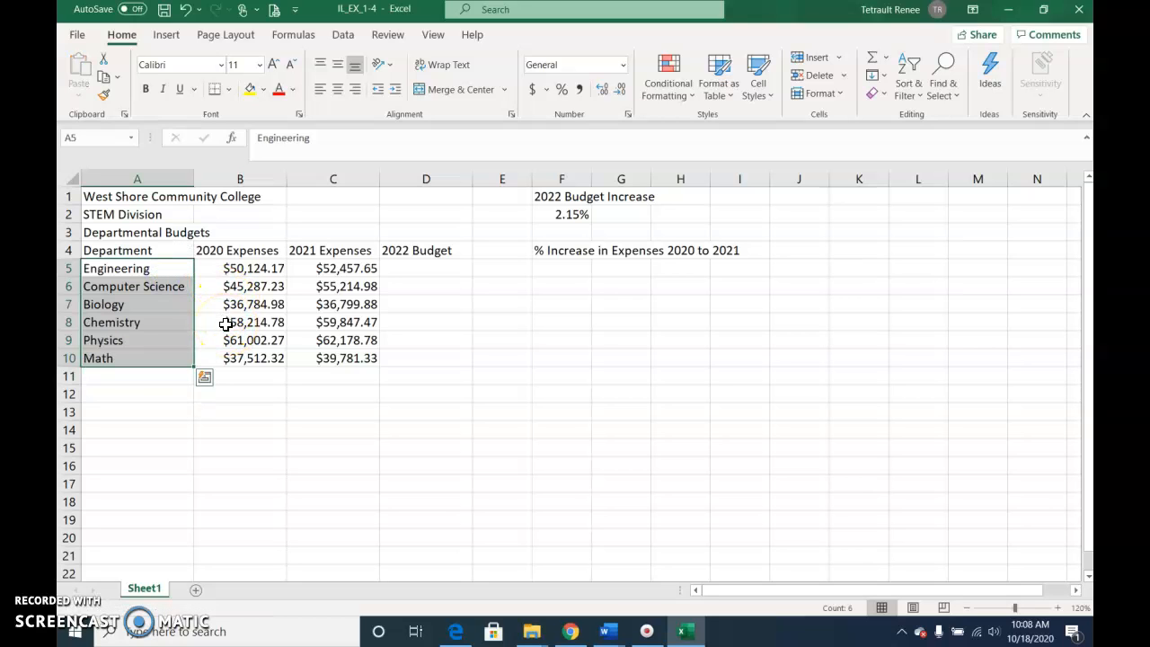
# - Label cell A11 Total and sum the 2020 expenses B5:B10 in cell B11
pyautogui.click(150, 382)
pyautogui.write('Total')
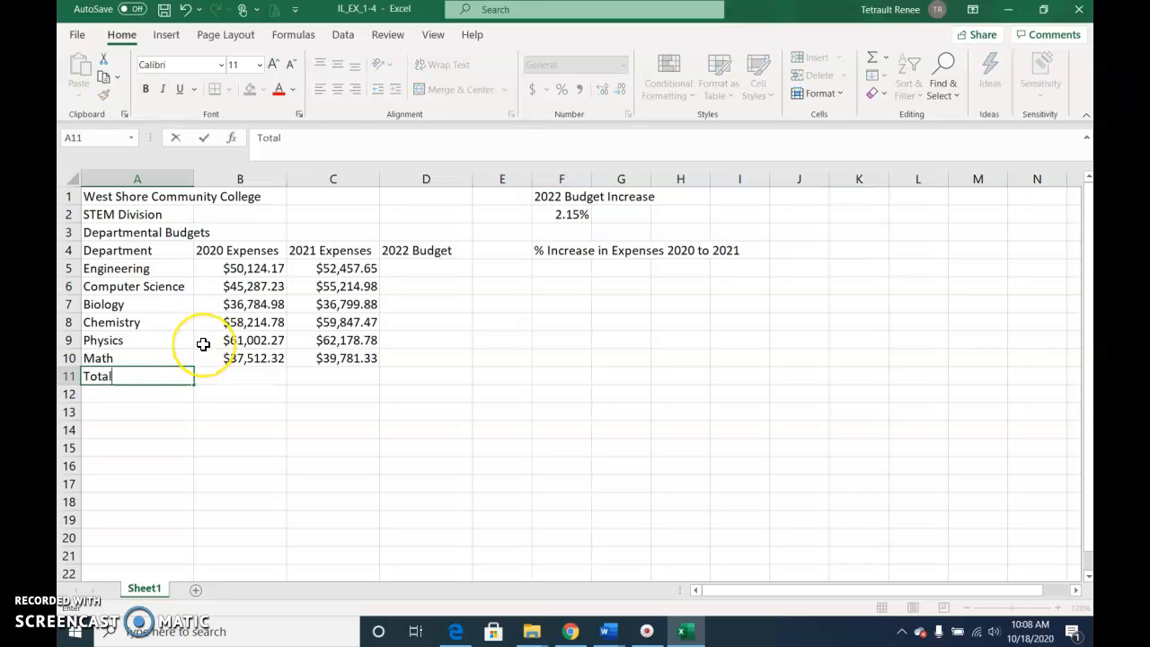
pyautogui.click(239, 375)
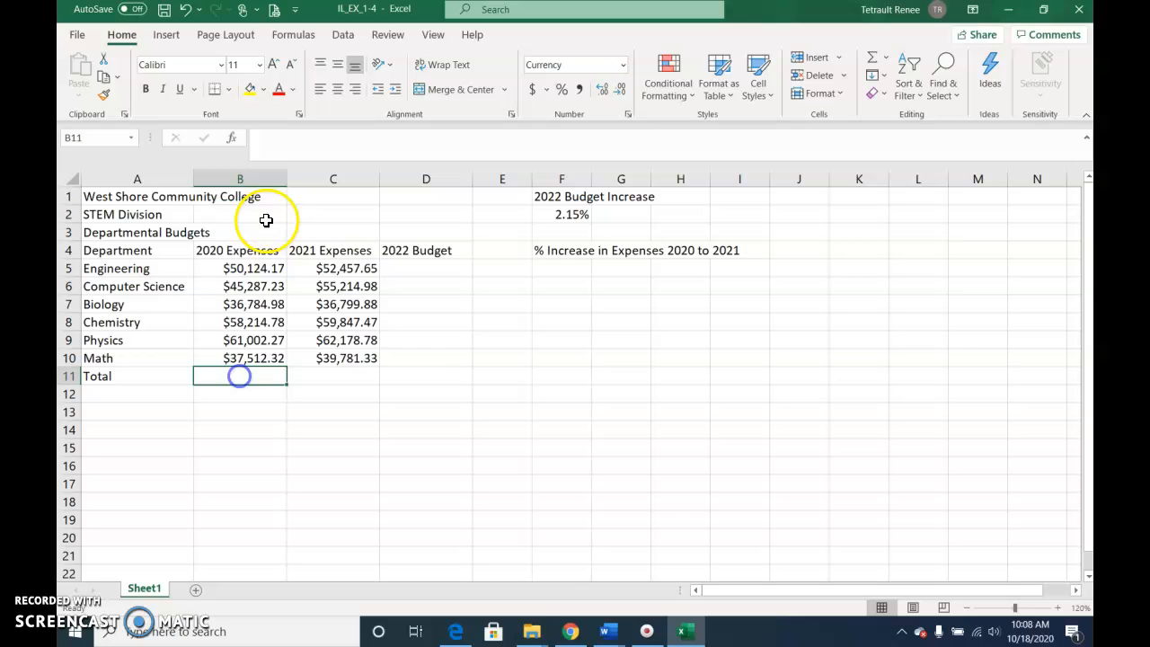
pyautogui.click(869, 57)
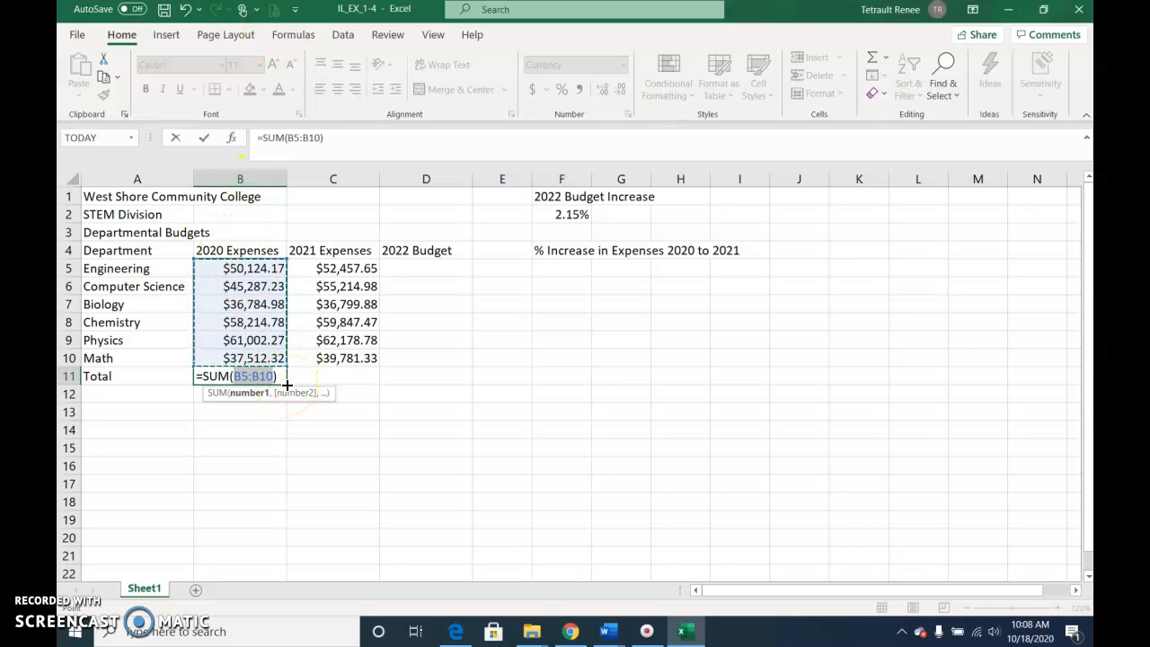
pyautogui.press('Return')
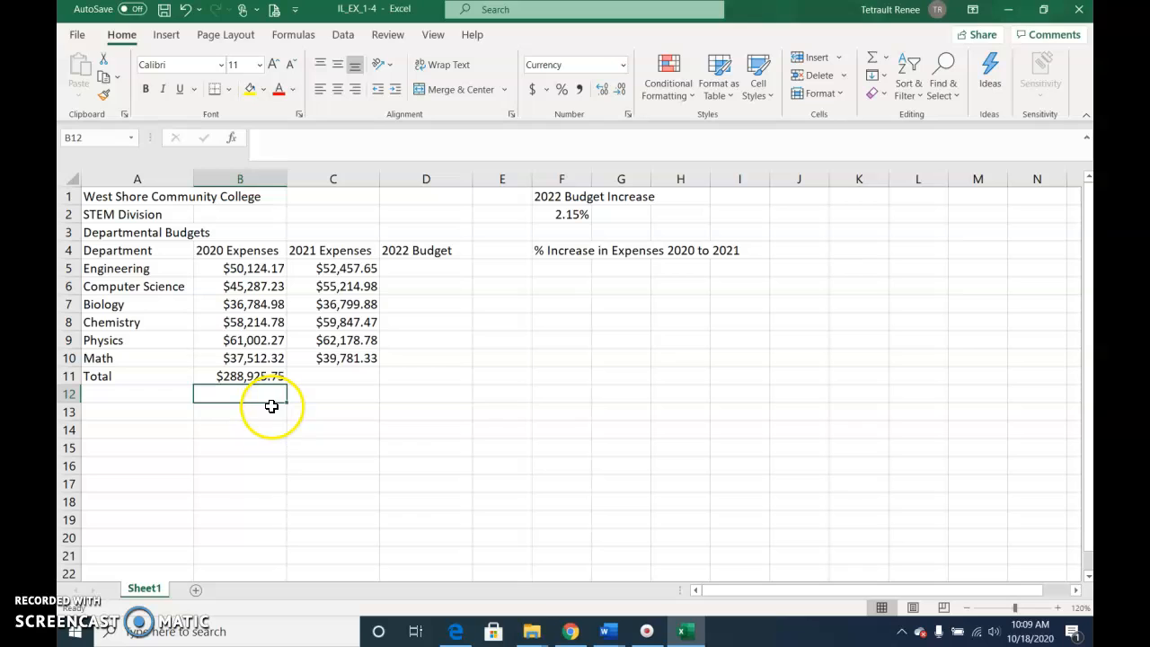
# - Copy the total formula from B11 to C11 to total the 2021 expenses
pyautogui.click(263, 377)
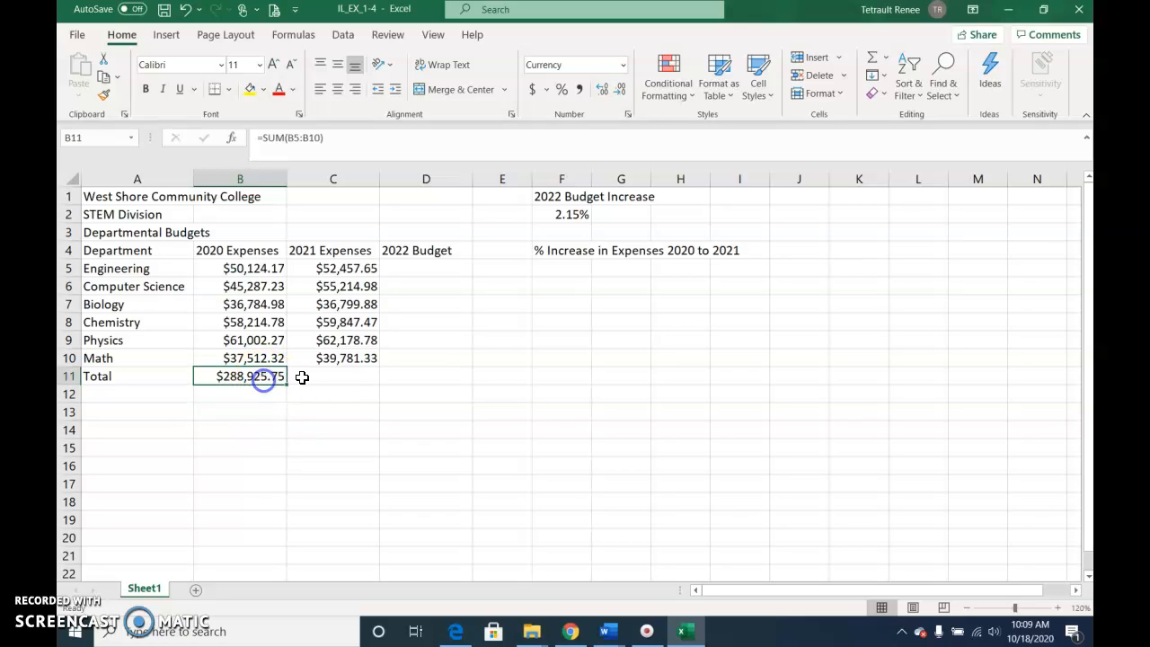
pyautogui.click(321, 375)
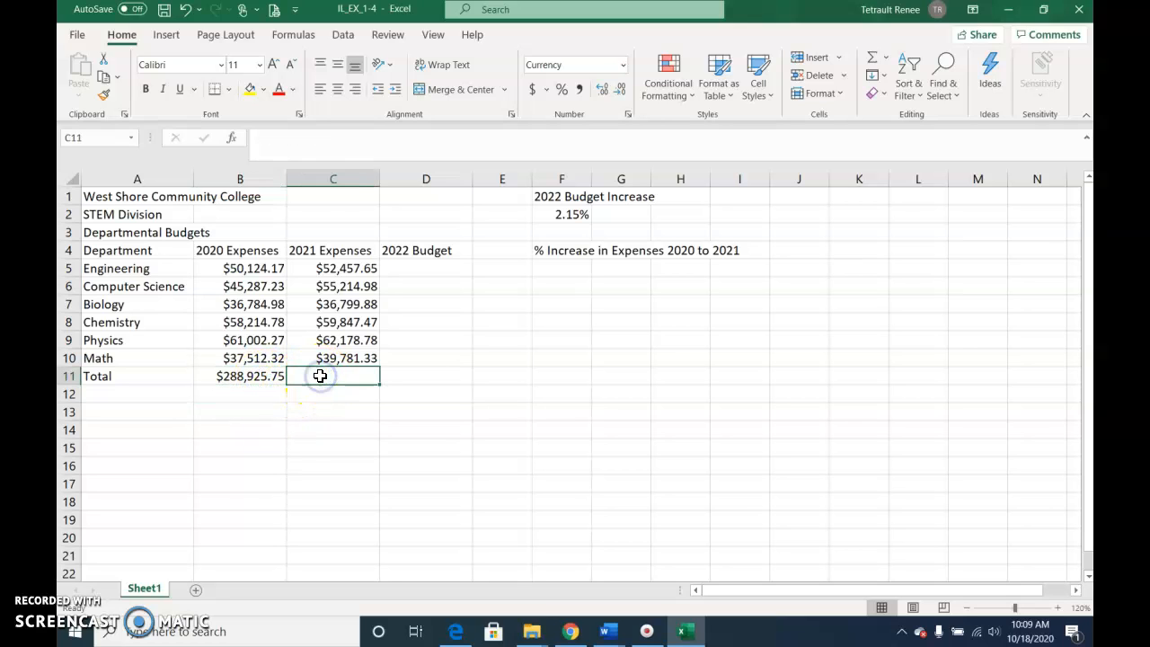
pyautogui.click(276, 378)
pyautogui.moveTo(285, 383); pyautogui.dragTo(362, 385)
pyautogui.click(333, 375)
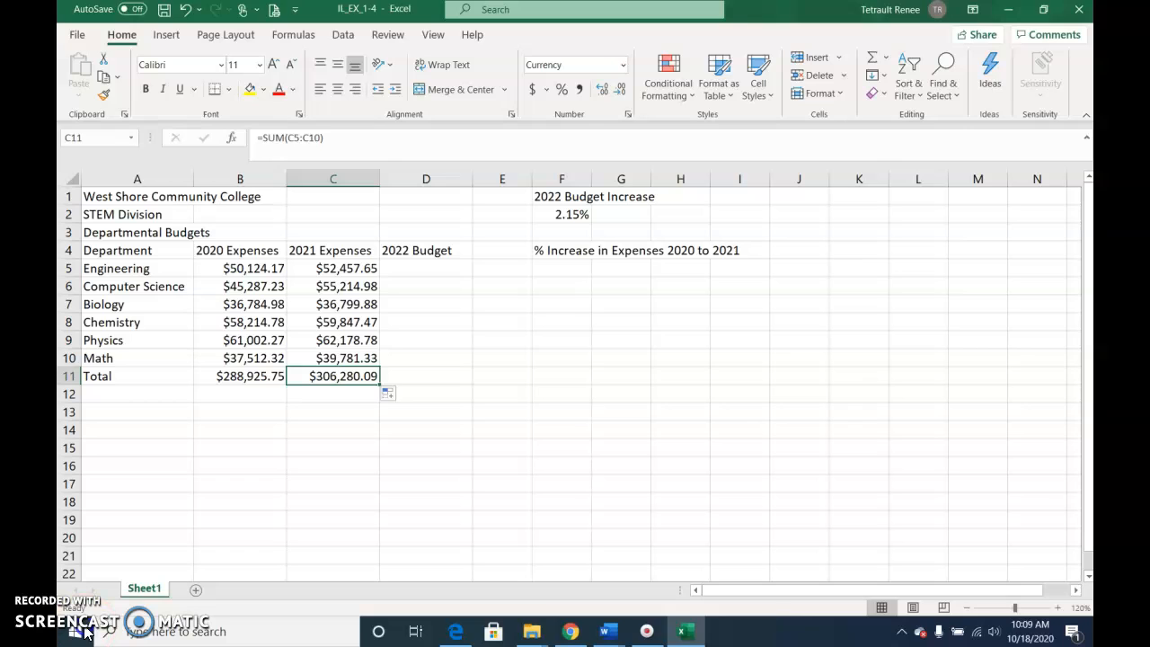
pyautogui.press('F2')
pyautogui.click(146, 396)
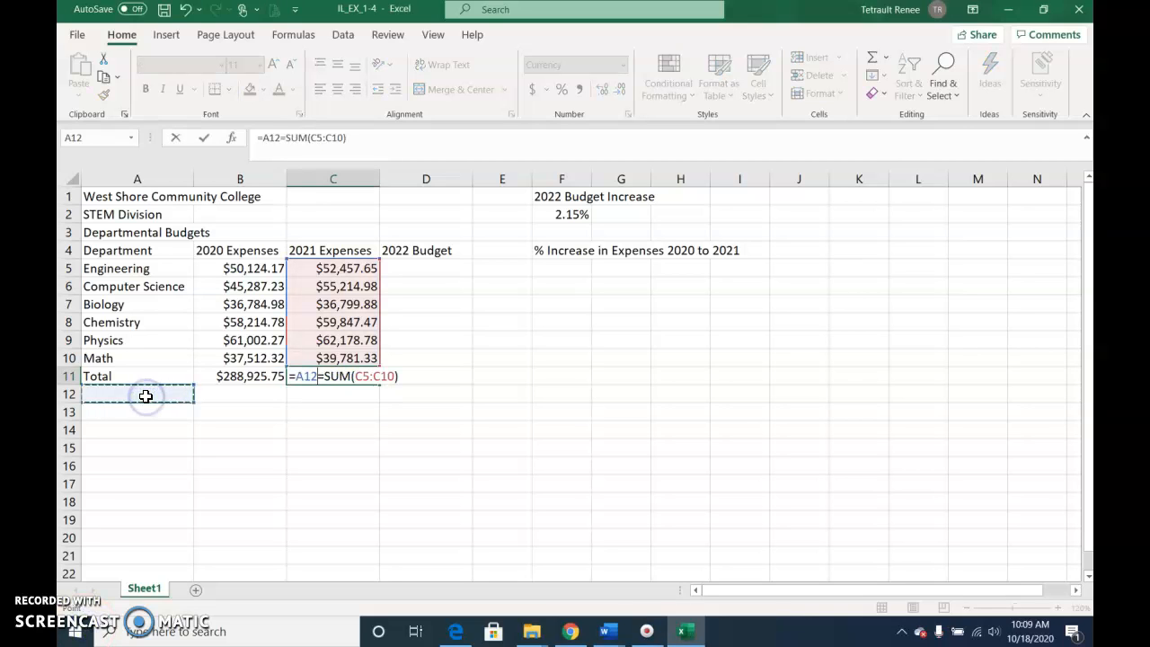
pyautogui.press('Escape')
# - Enter the row label Average in cell A12, directly below the Total label
pyautogui.click(144, 396)
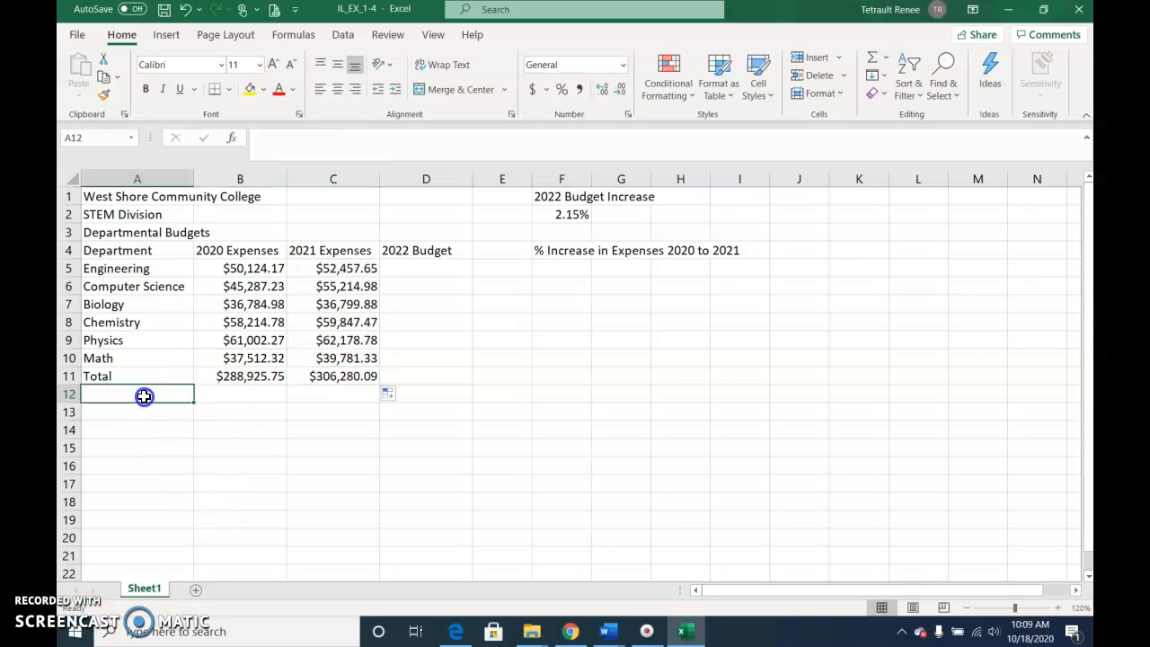
pyautogui.write('Avera')
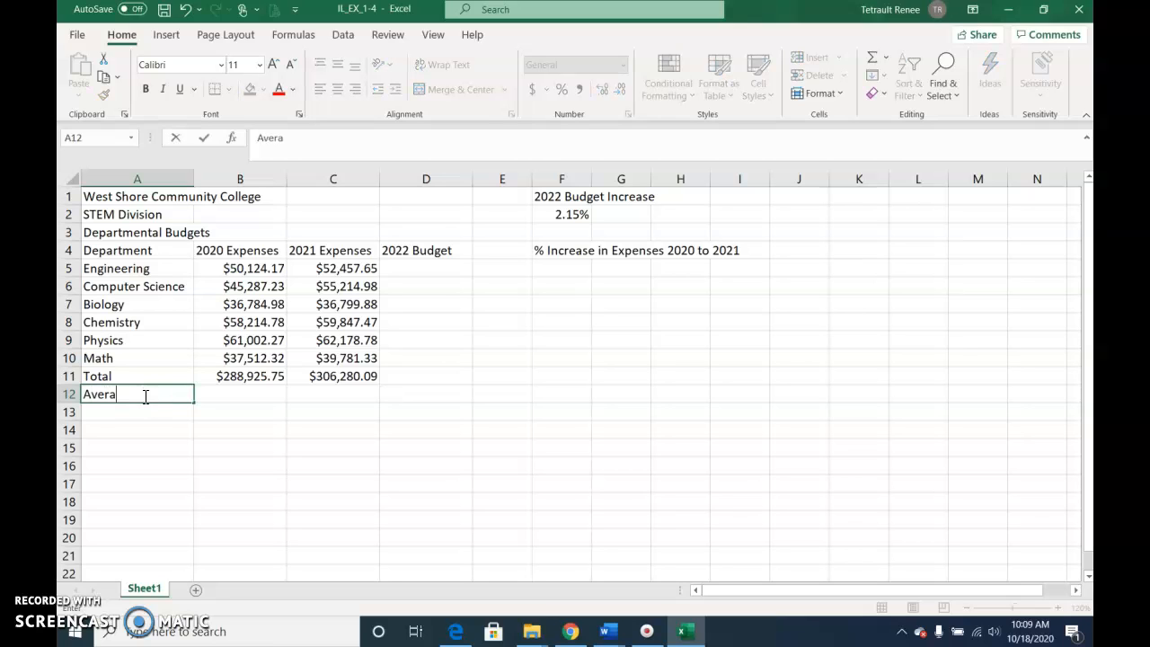
pyautogui.write('ge')
pyautogui.press('Tab')
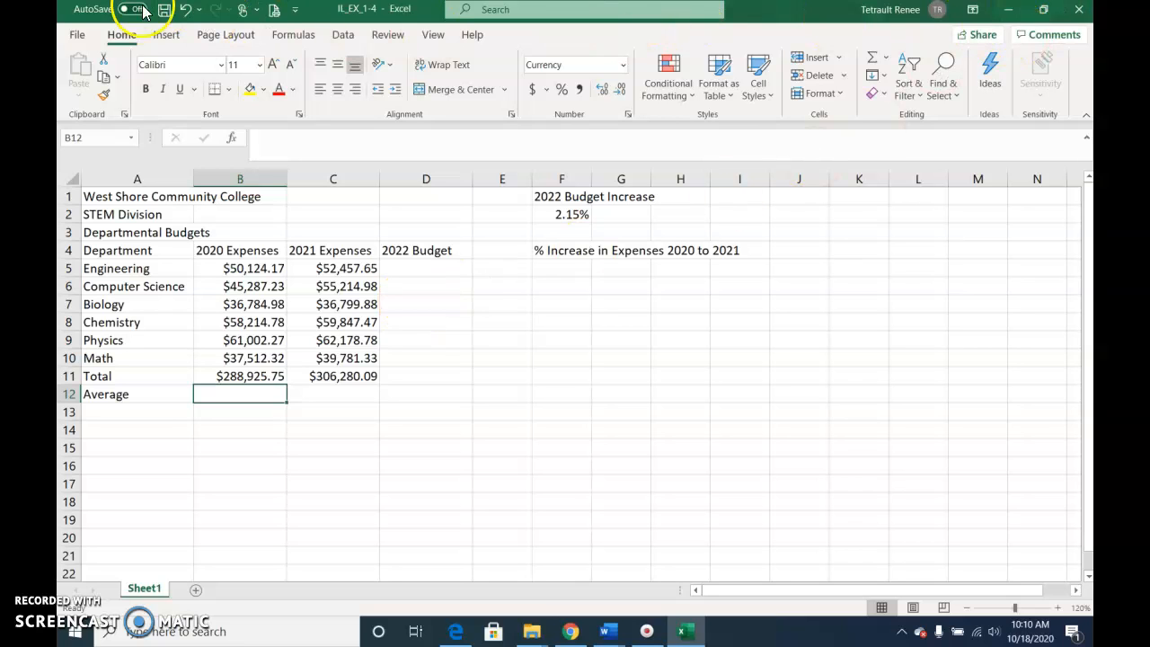
# - Calculate the average of B5:B10 in cell B12, excluding the total, and copy the formula to C12
pyautogui.click(886, 58)
pyautogui.click(906, 100)
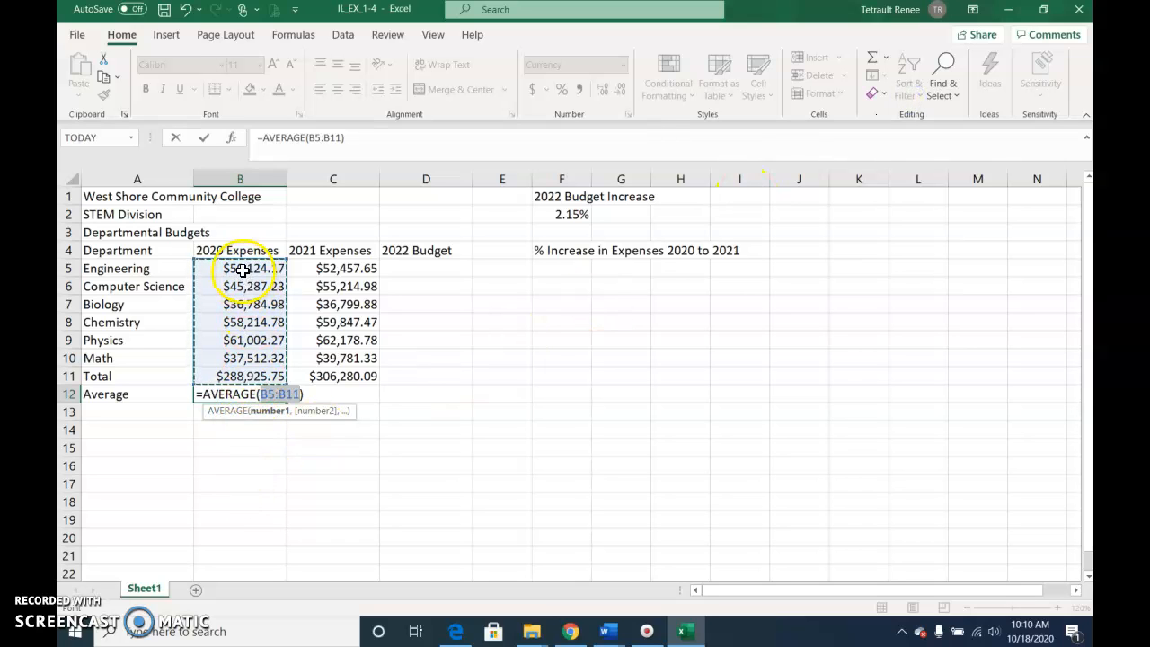
pyautogui.moveTo(246, 267); pyautogui.dragTo(247, 363)
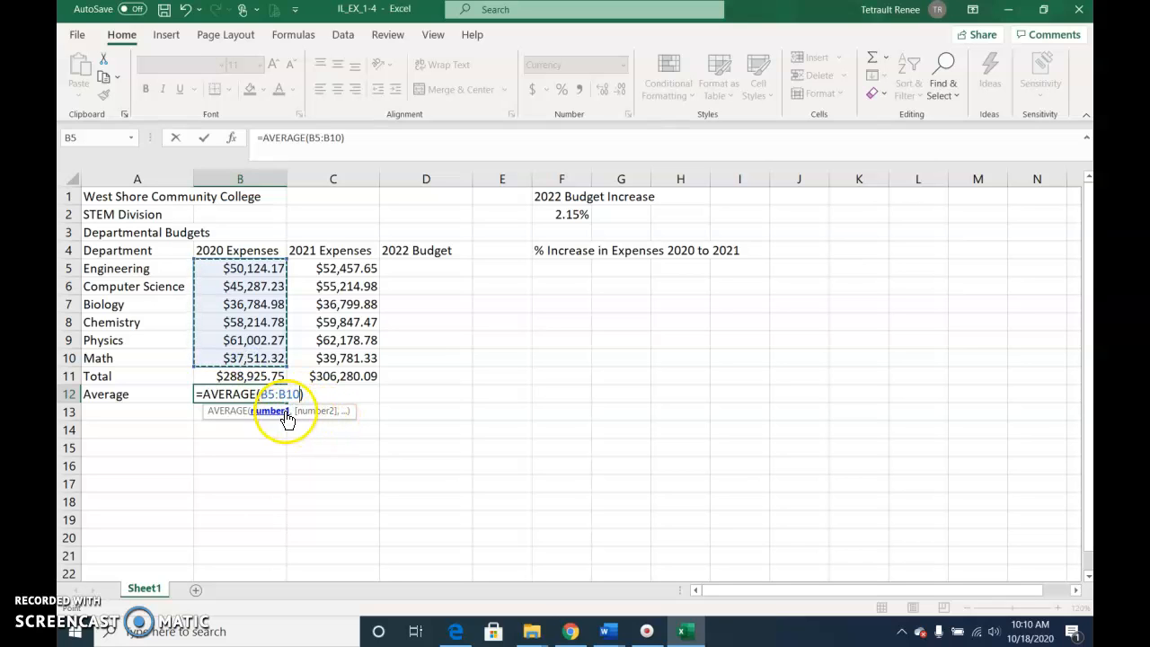
pyautogui.click(204, 138)
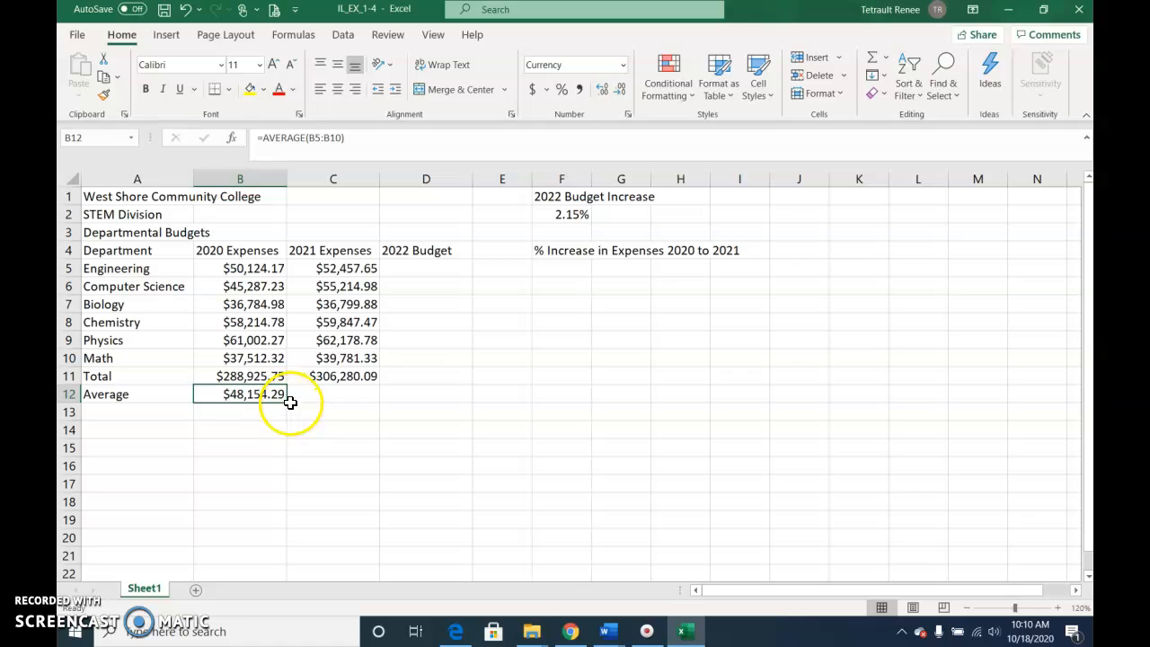
pyautogui.moveTo(287, 399); pyautogui.dragTo(368, 392)
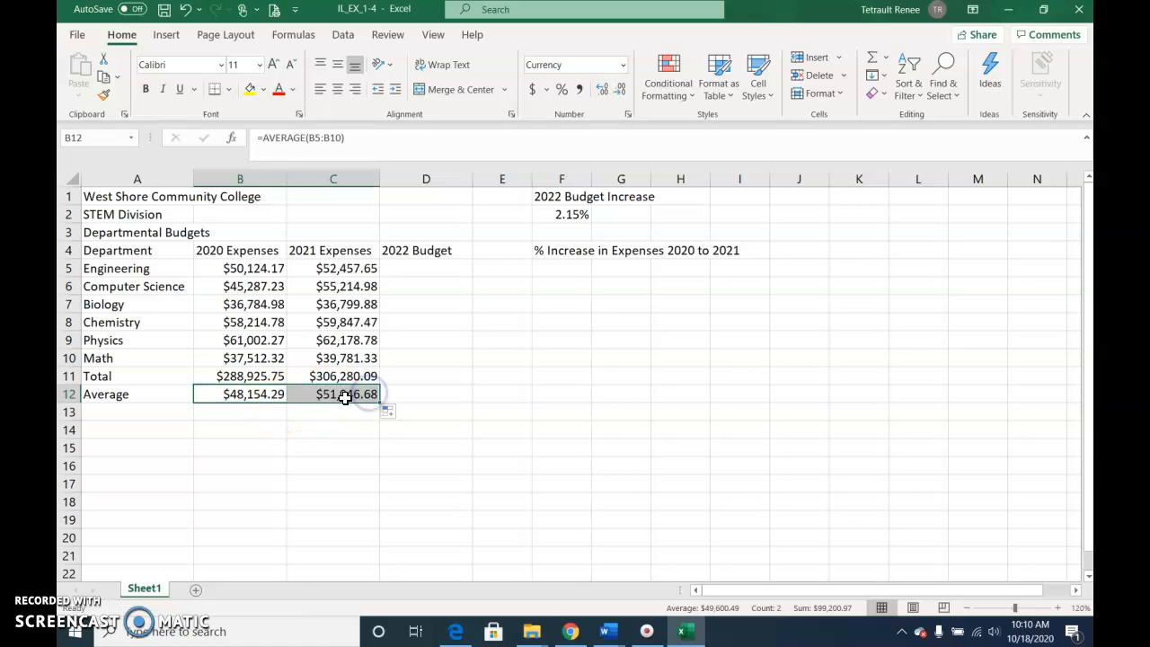
pyautogui.click(347, 393)
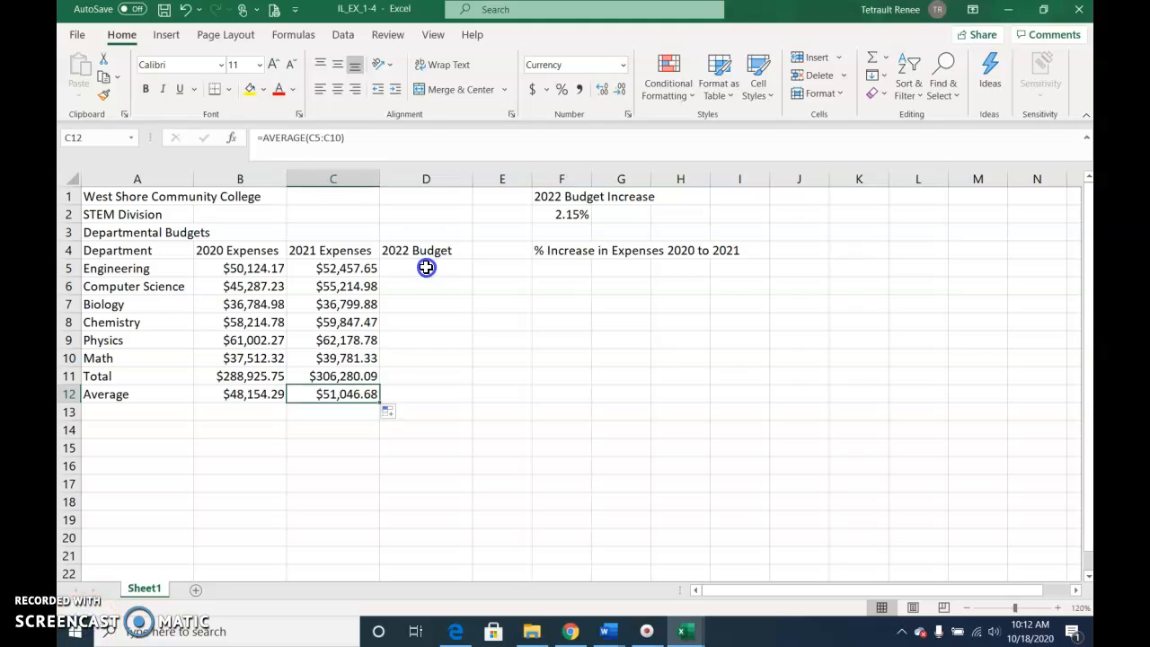
# - Enter the 2022 budget formula =C5*$F$2+C5 in cell D5 and fill it down through D11
pyautogui.click(426, 267)
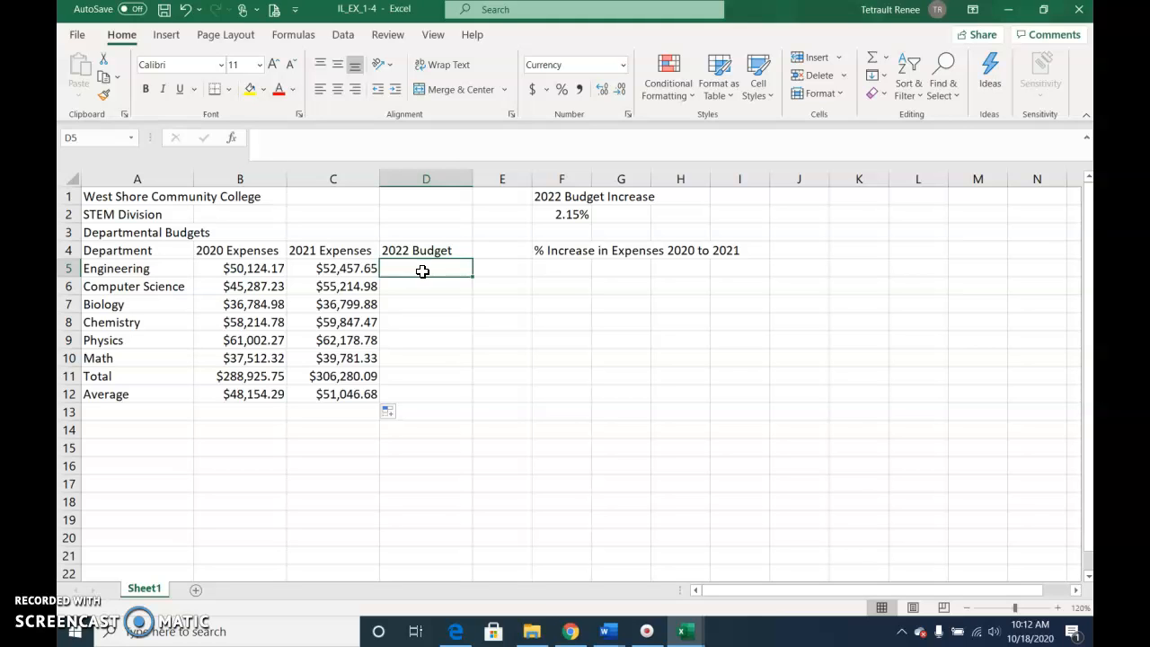
pyautogui.write('=')
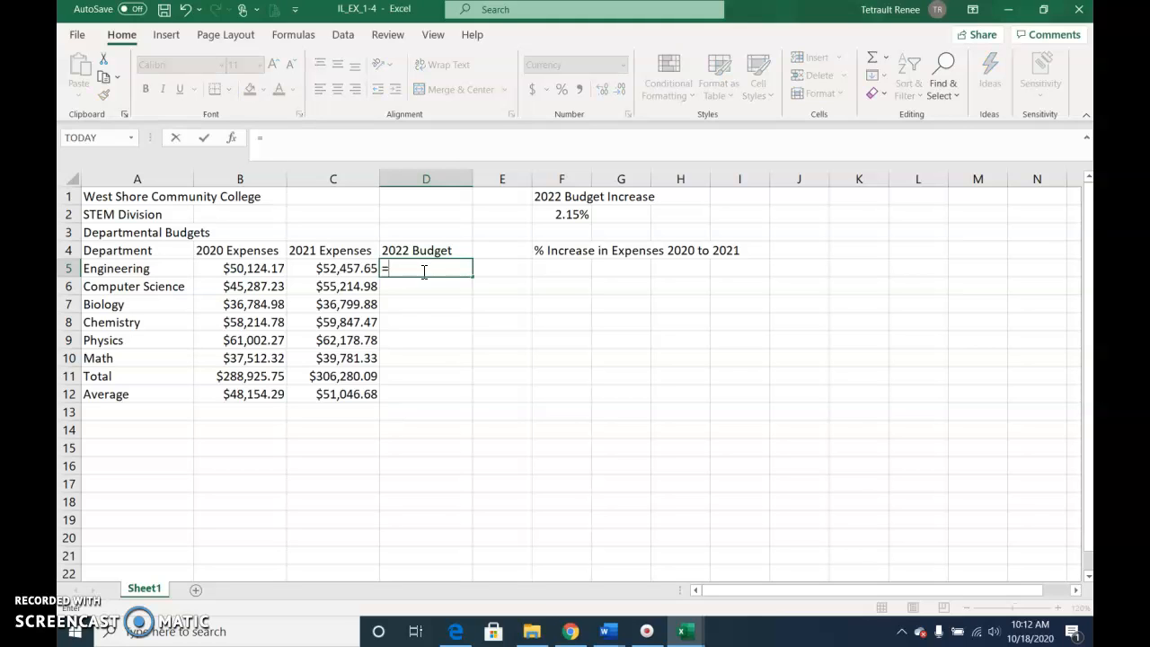
pyautogui.click(364, 279)
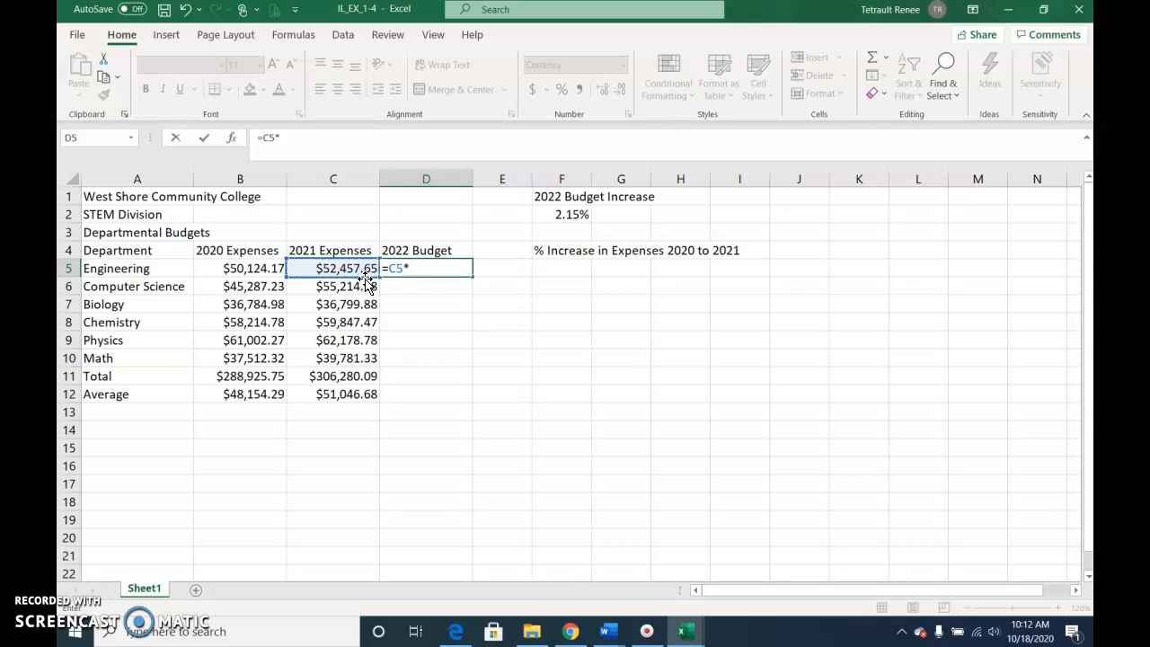
pyautogui.click(578, 215)
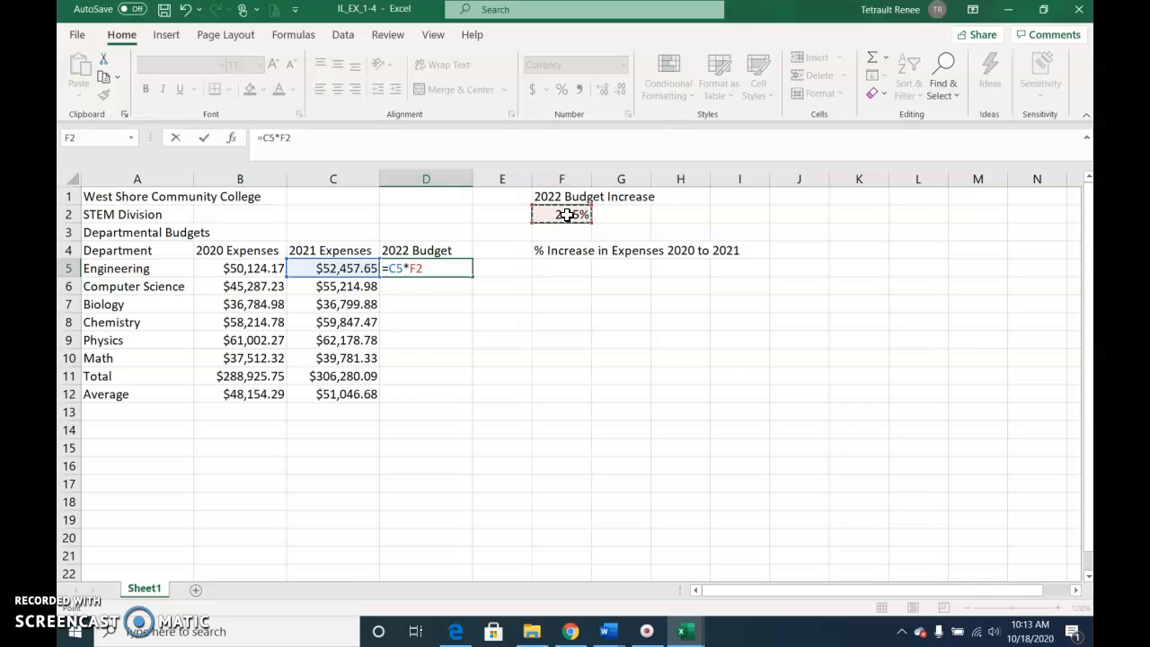
pyautogui.press('F4')
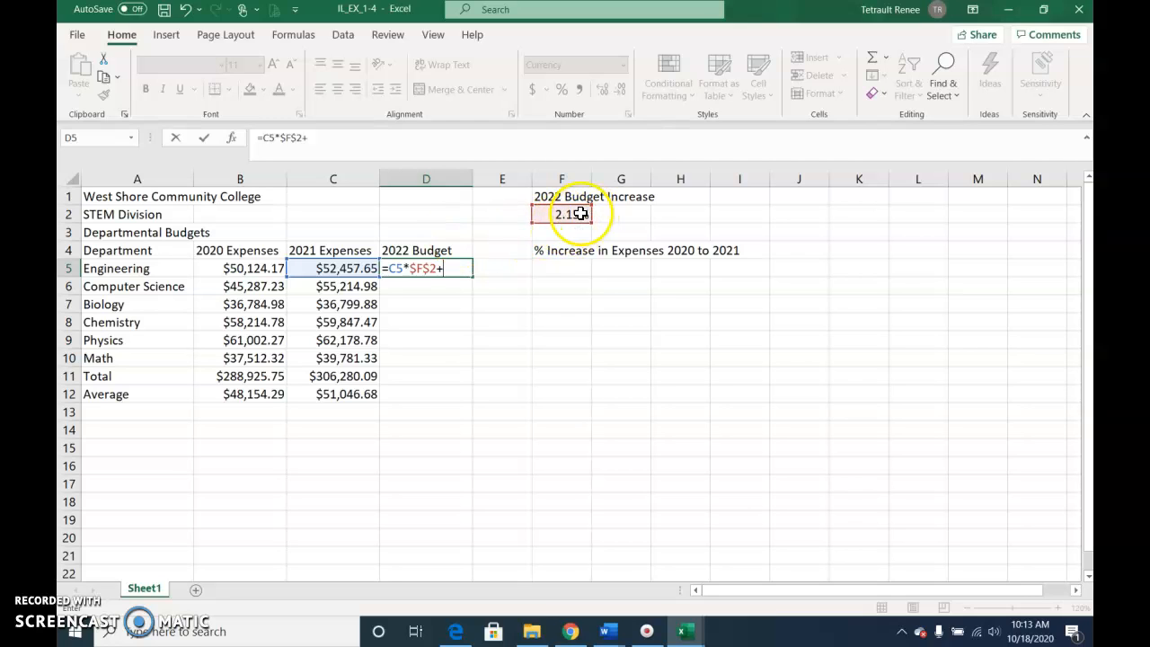
pyautogui.click(353, 269)
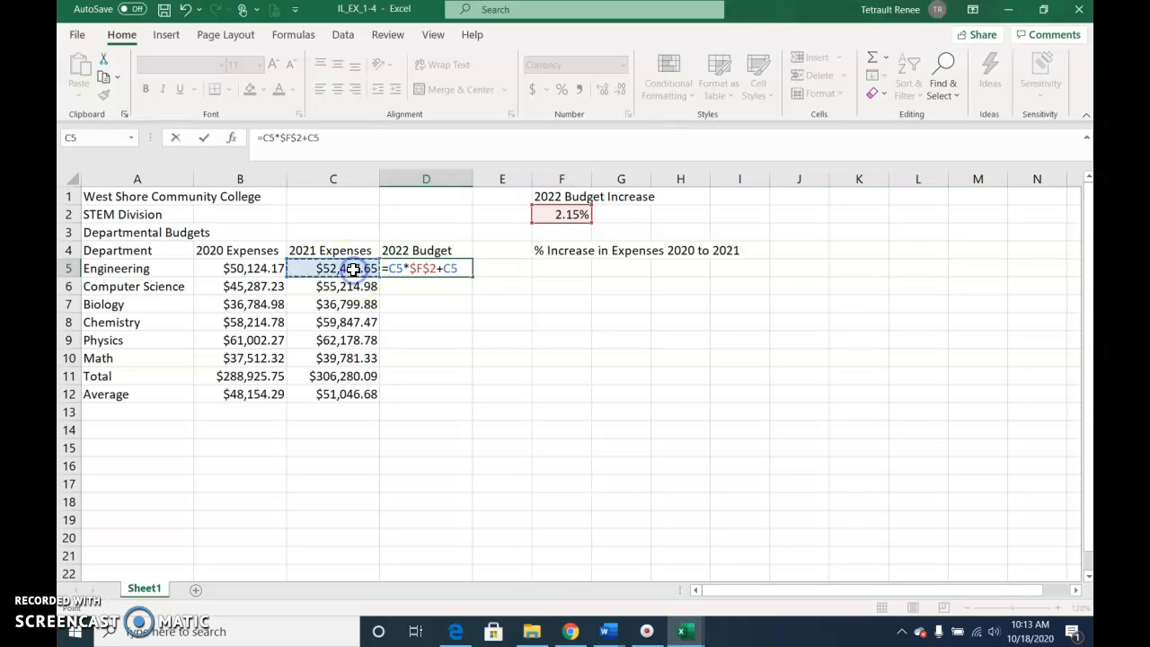
pyautogui.click(203, 137)
pyautogui.moveTo(472, 277); pyautogui.dragTo(471, 388)
# - Calculate the average of the departments' 2022 budgets D5:D10 in cell D12
pyautogui.click(452, 392)
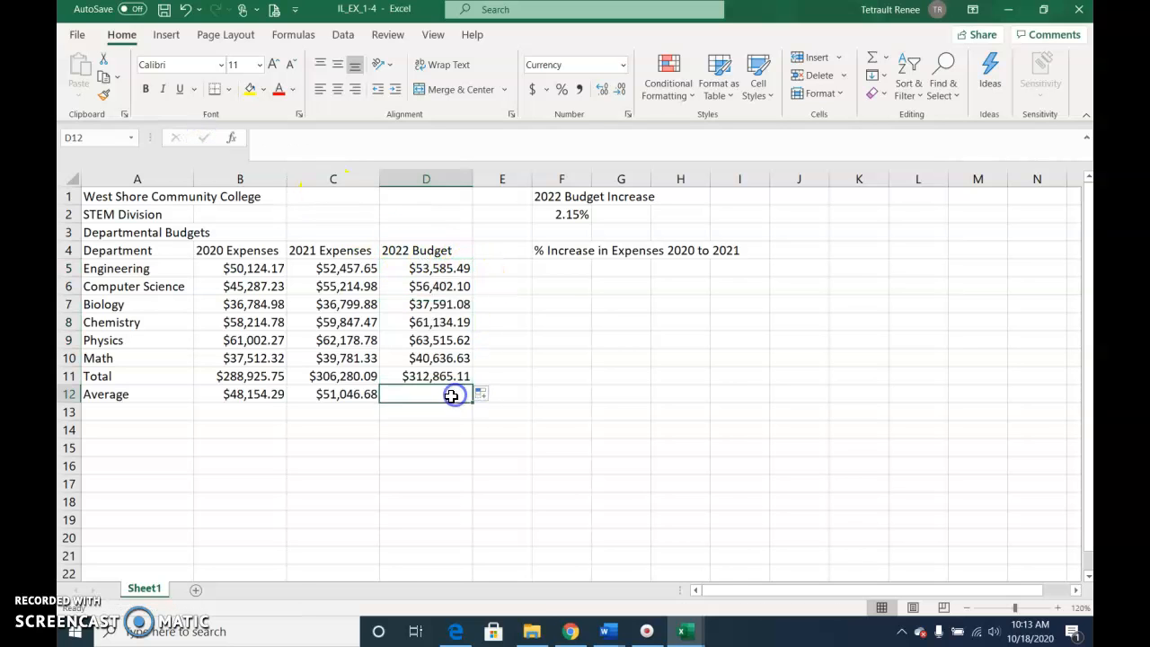
pyautogui.click(873, 61)
pyautogui.press('Return')
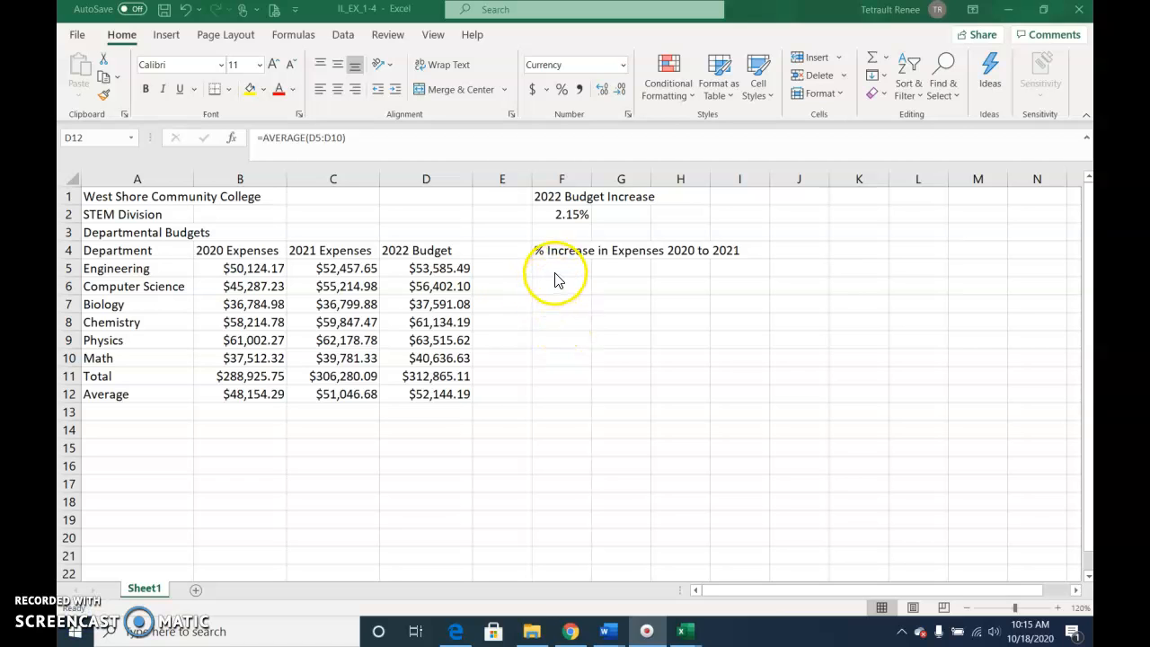
# - Calculate the percentage increase in total expenses in cell F5 with the formula =(C11-B11)/B11
pyautogui.click(558, 266)
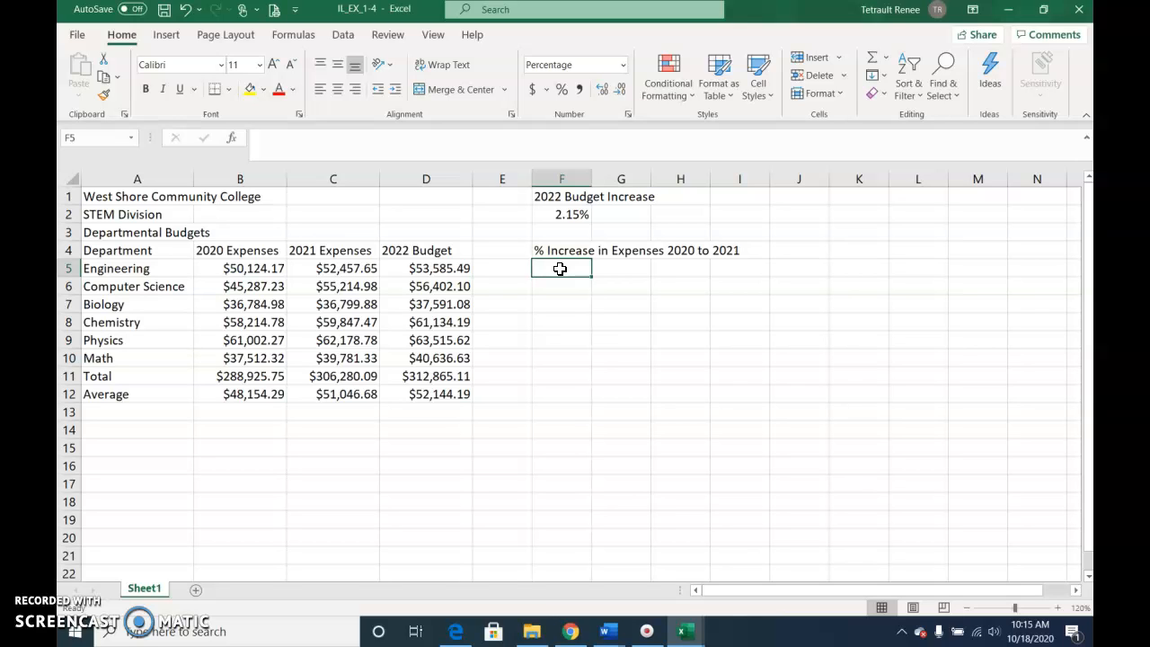
pyautogui.write('=(')
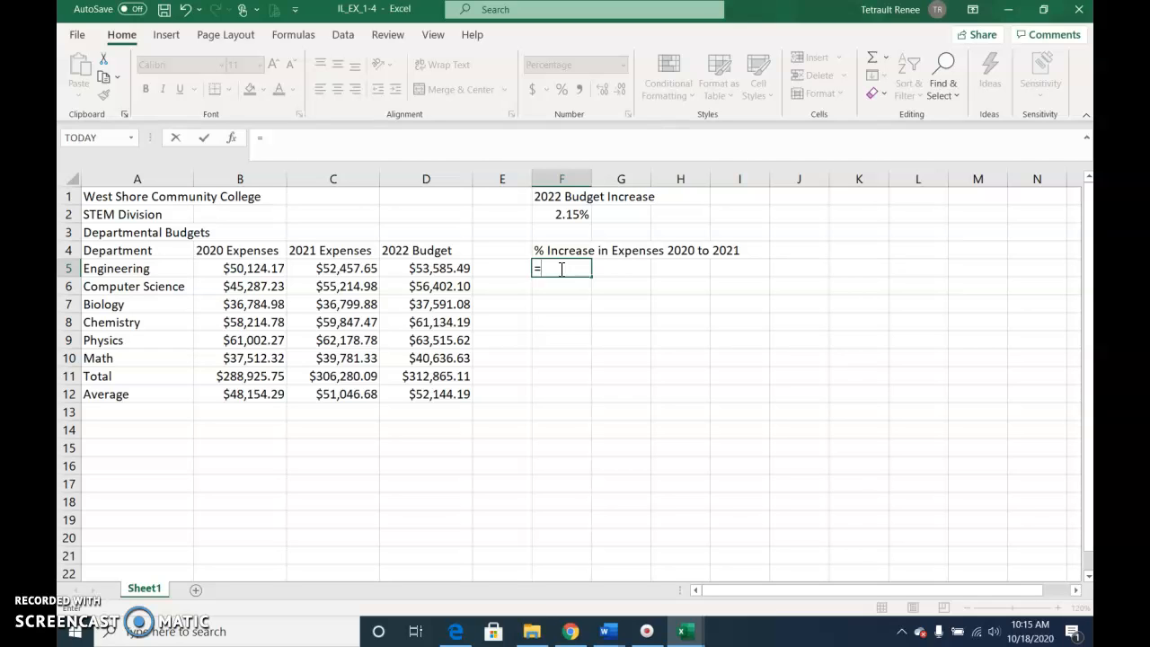
pyautogui.click(358, 378)
pyautogui.write('-')
pyautogui.click(256, 381)
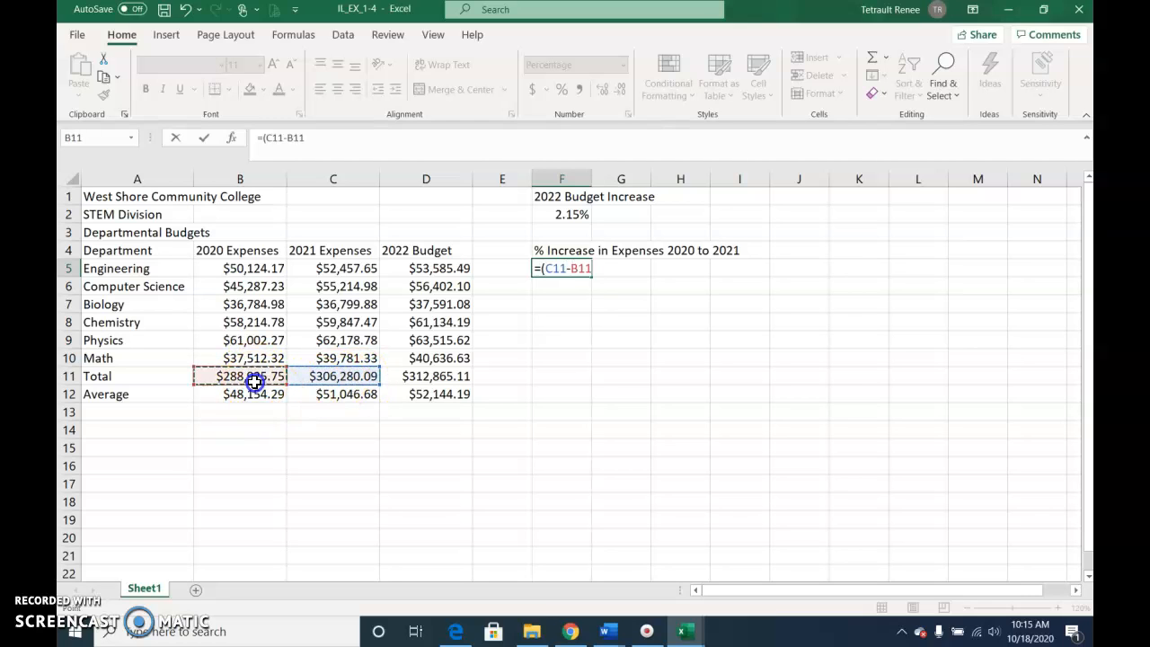
pyautogui.write(')')
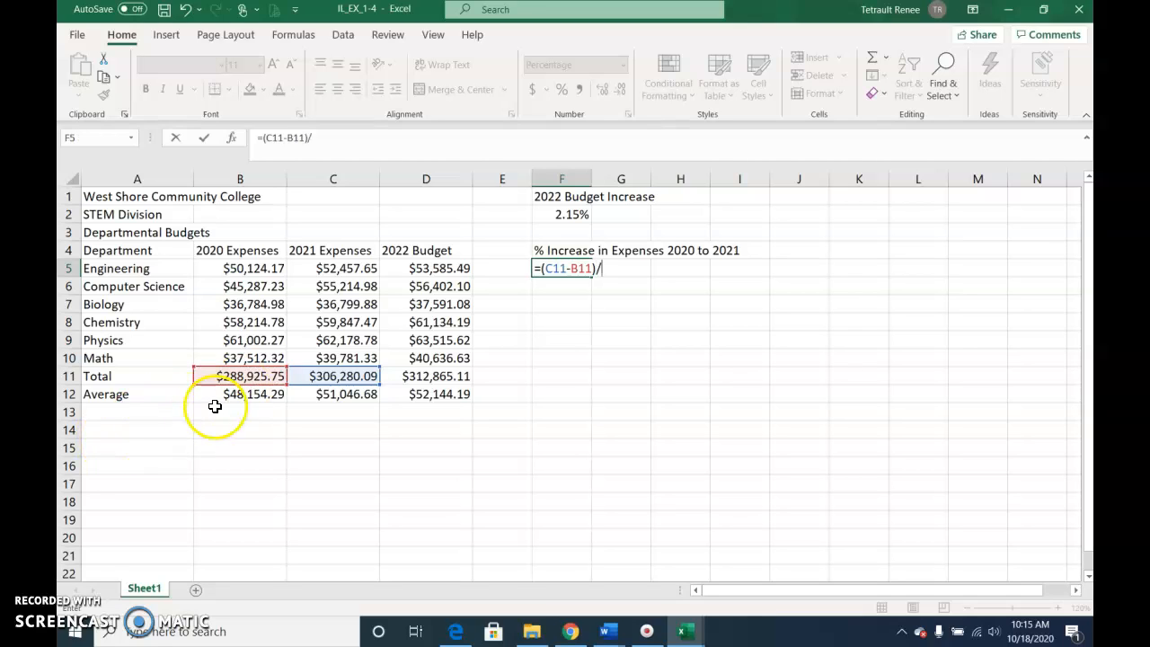
pyautogui.write('/')
pyautogui.click(238, 376)
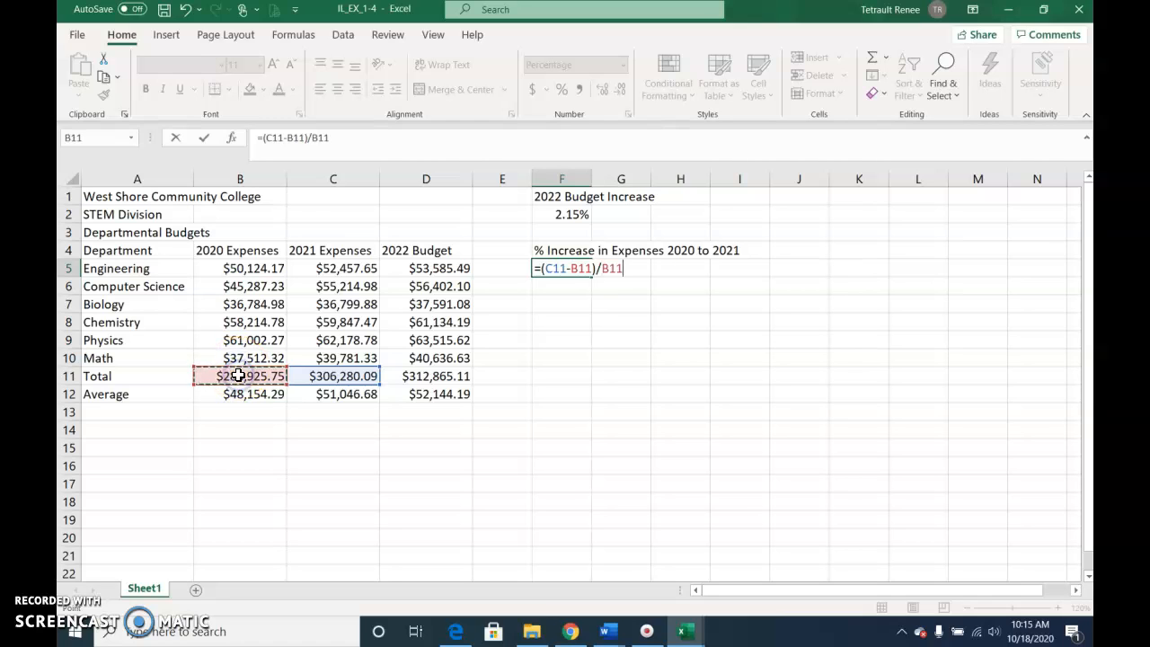
pyautogui.click(203, 139)
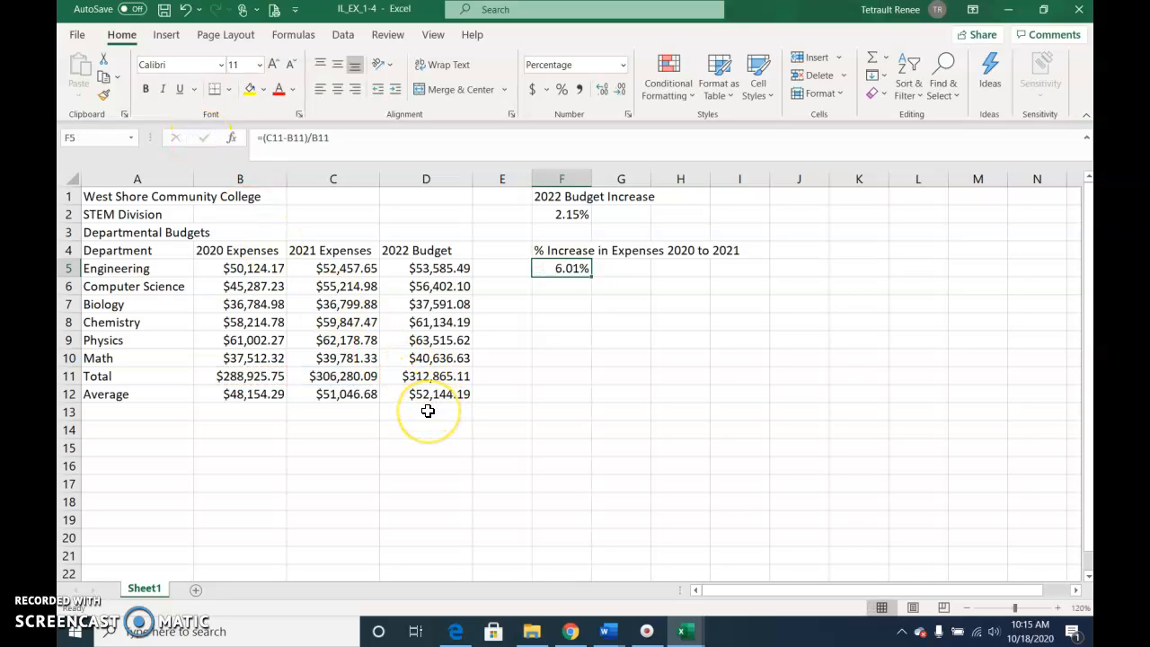
# - Change the worksheet's page orientation to landscape
pyautogui.click(83, 622)
pyautogui.click(249, 41)
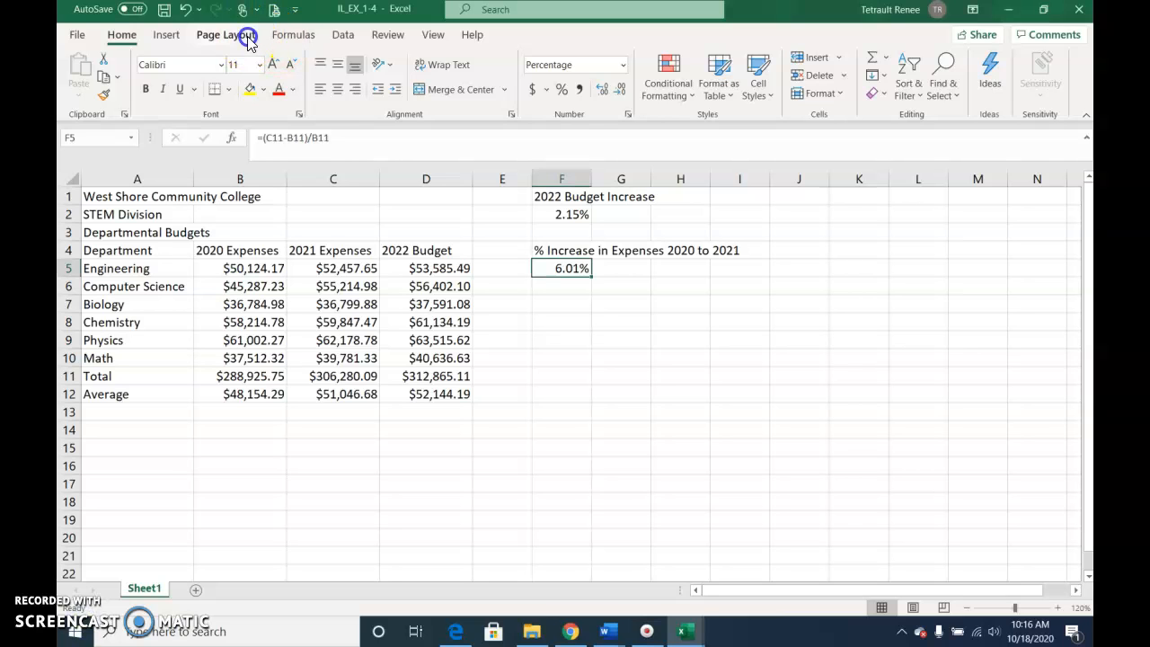
pyautogui.click(249, 40)
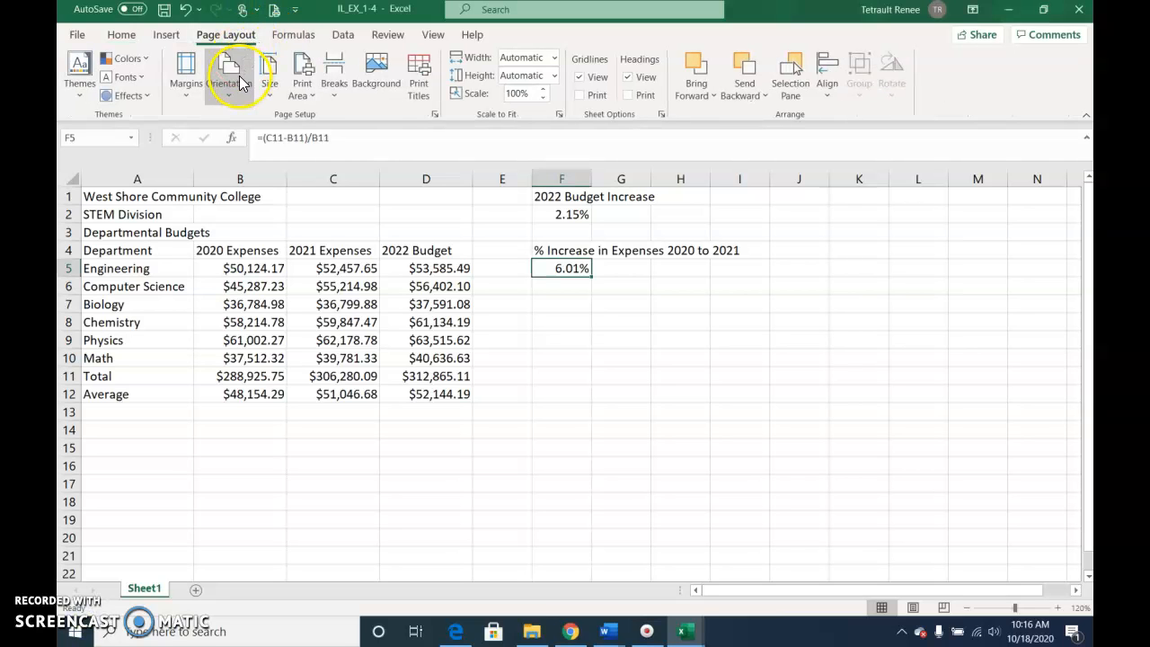
pyautogui.click(240, 81)
pyautogui.click(260, 167)
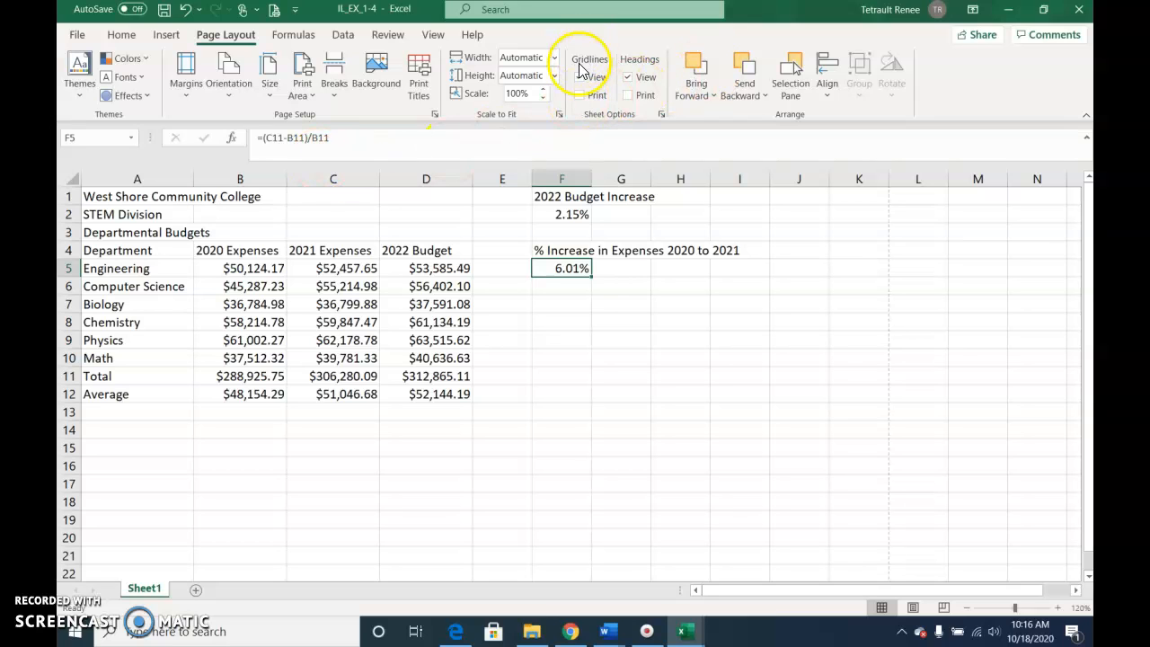
# - Turn on printing of the worksheet's gridlines and enter the author's full name in cell A14
pyautogui.click(581, 95)
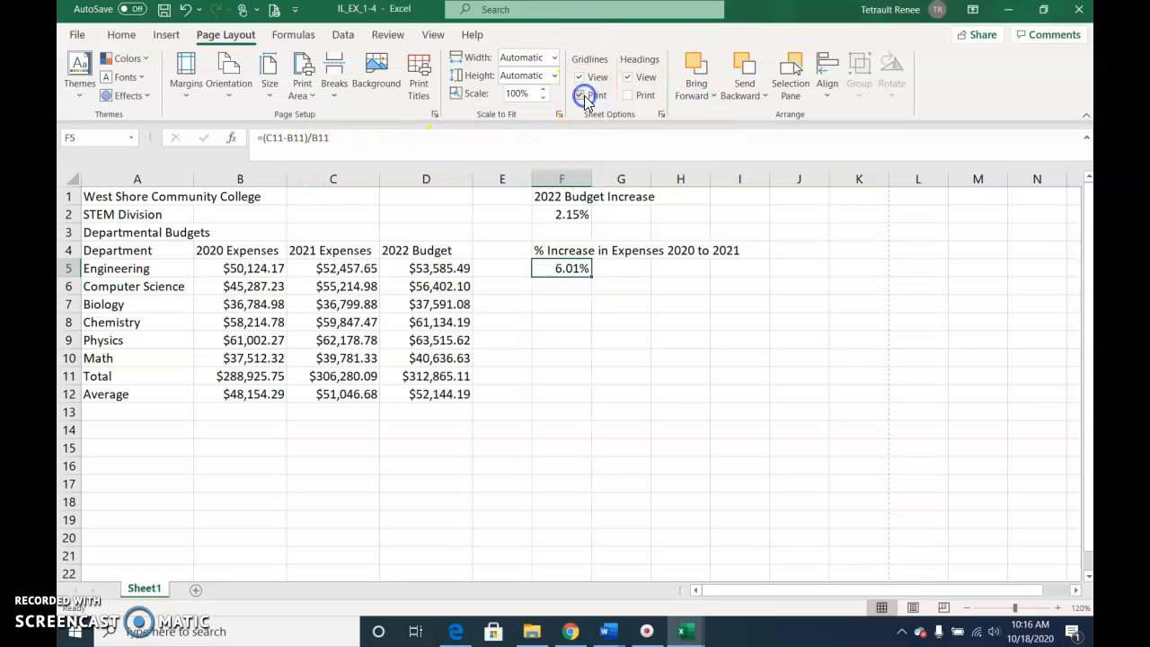
pyautogui.click(145, 436)
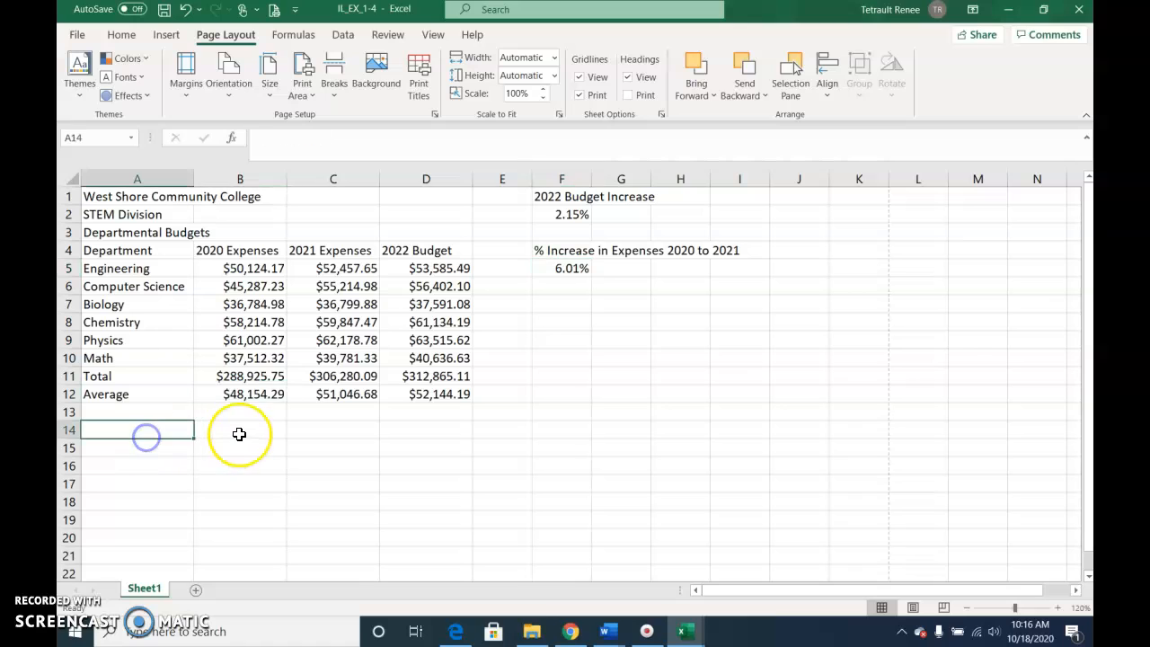
pyautogui.write('Renee Tetrault')
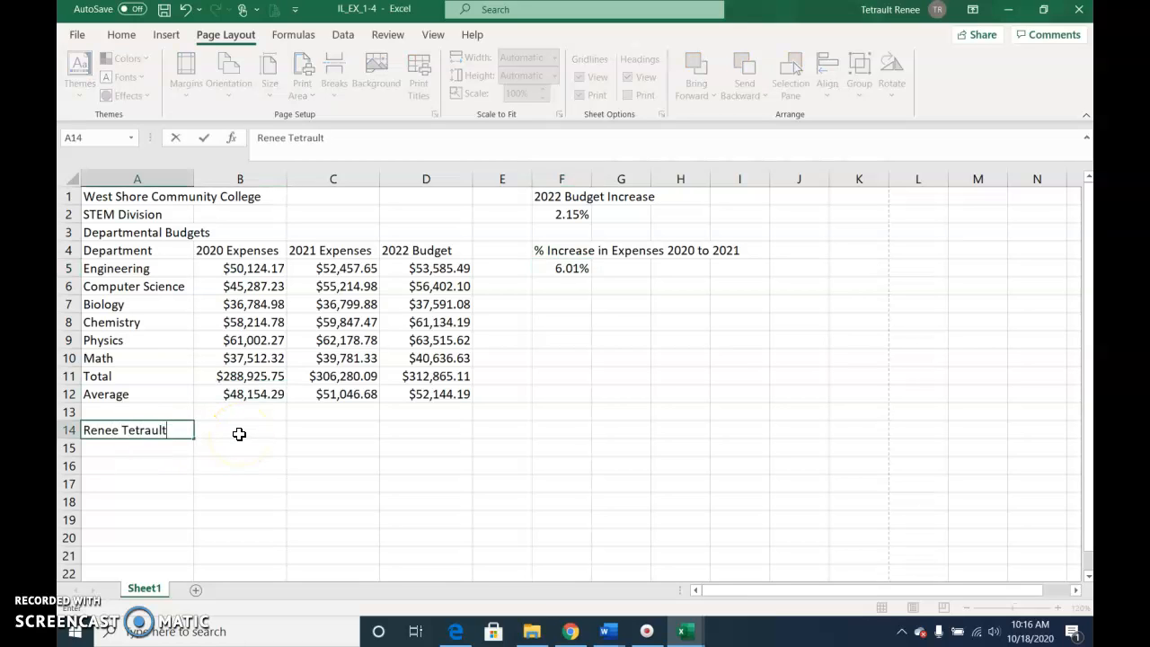
# - In the print settings' page setup, center the worksheet on the page both horizontally and vertically
pyautogui.click(70, 36)
pyautogui.click(119, 272)
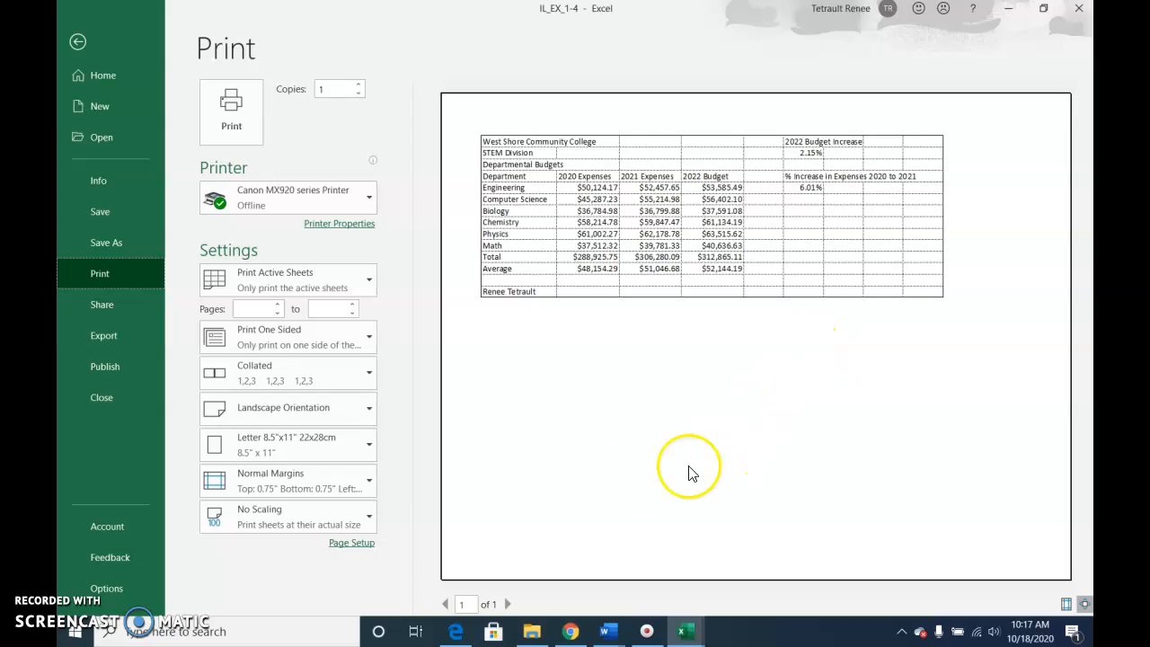
pyautogui.click(347, 544)
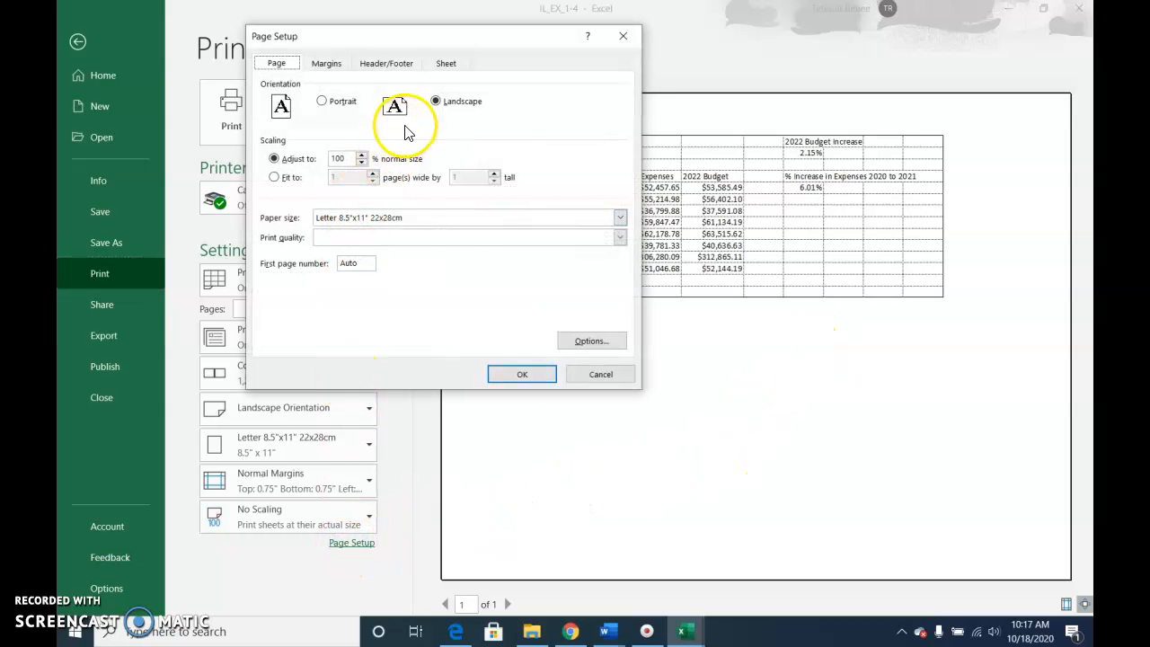
pyautogui.click(334, 69)
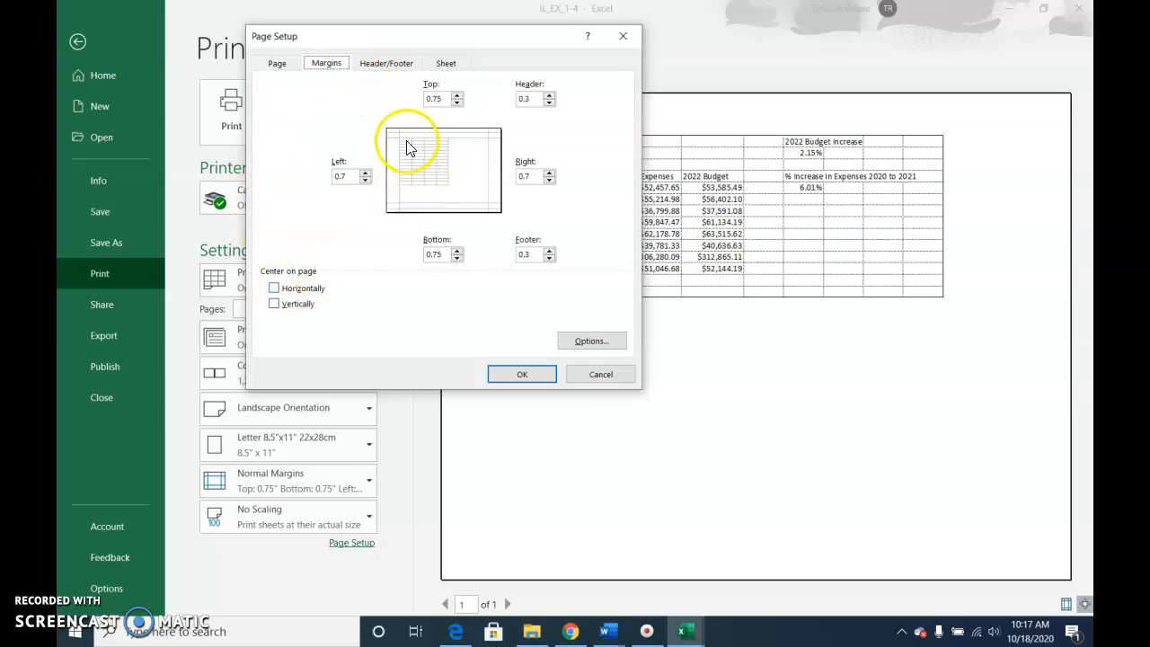
pyautogui.click(274, 288)
pyautogui.click(274, 304)
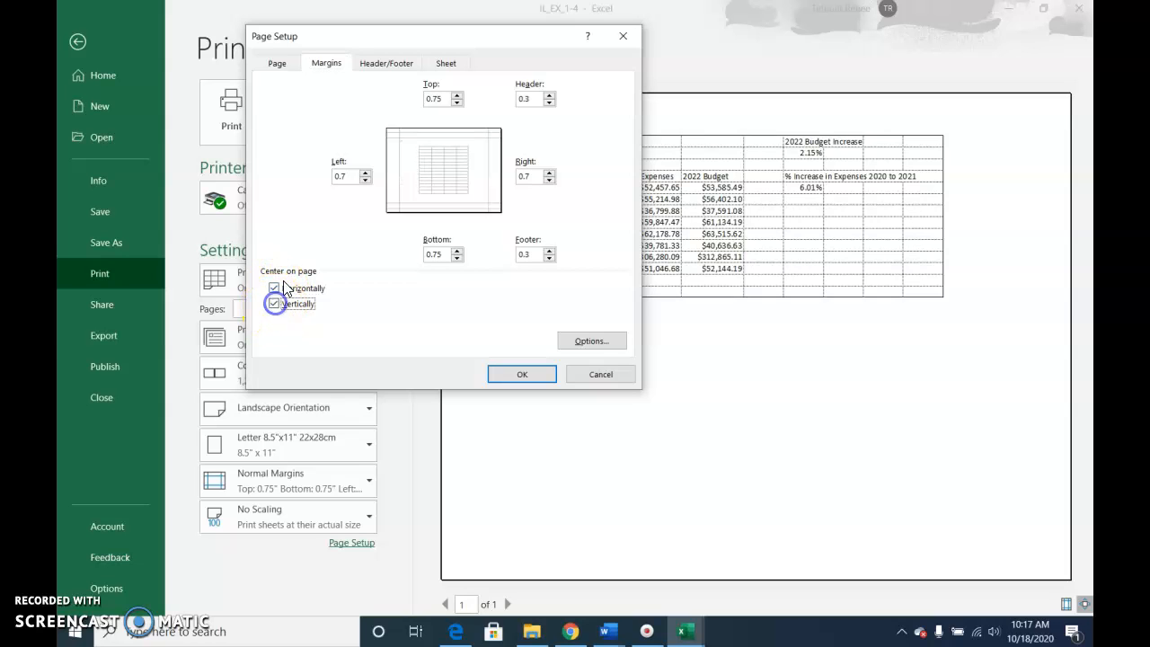
# - Create a custom footer with the date in the left section, the author's full name in the center and the file name in the right section
pyautogui.click(400, 71)
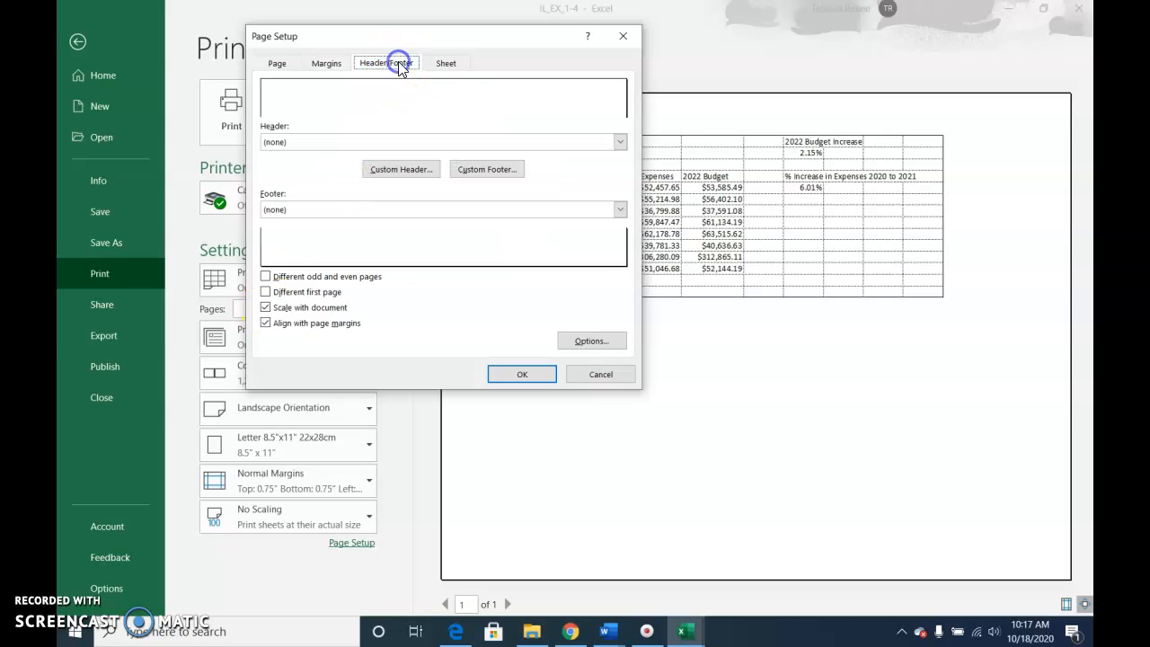
pyautogui.click(485, 171)
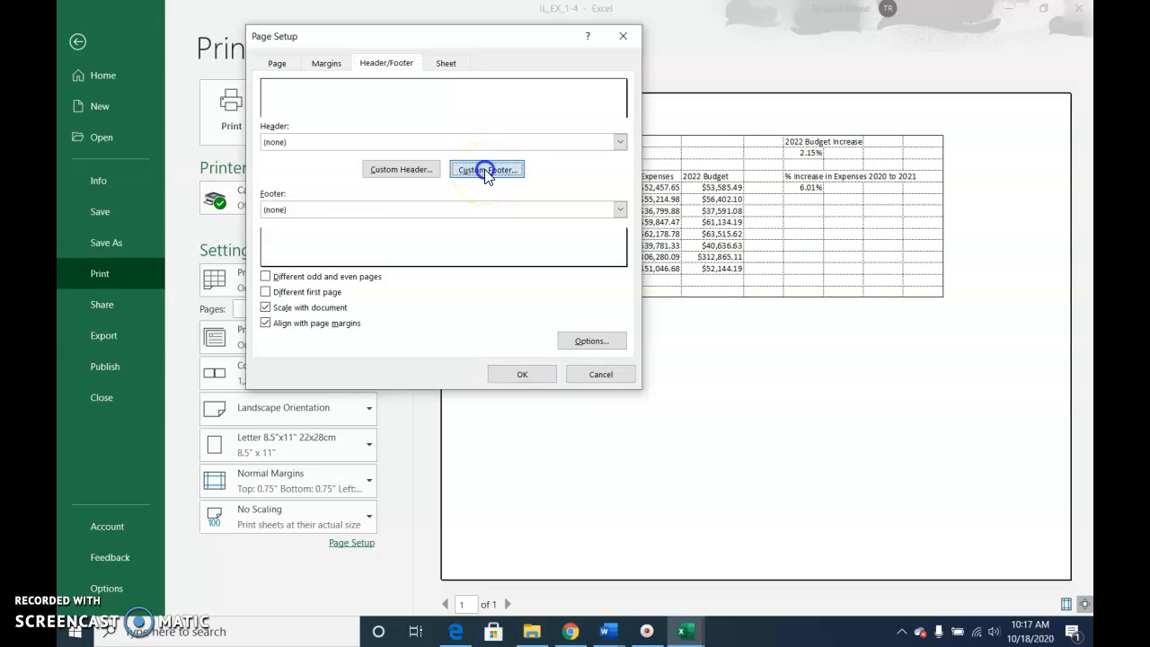
pyautogui.click(294, 259)
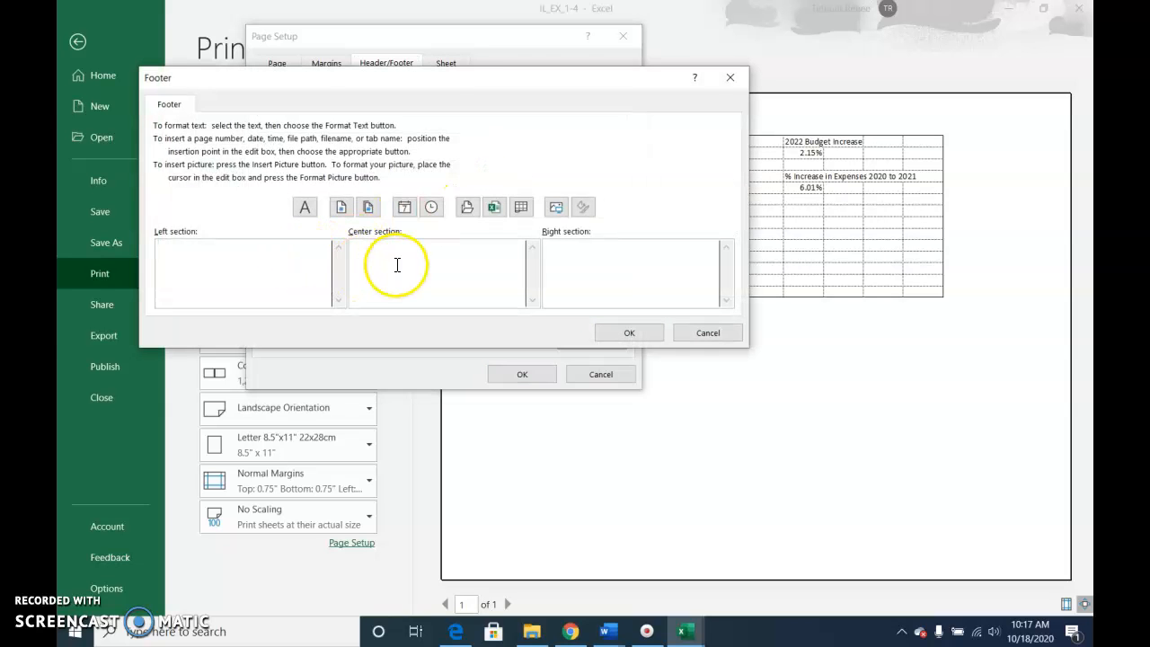
pyautogui.click(405, 208)
pyautogui.click(411, 248)
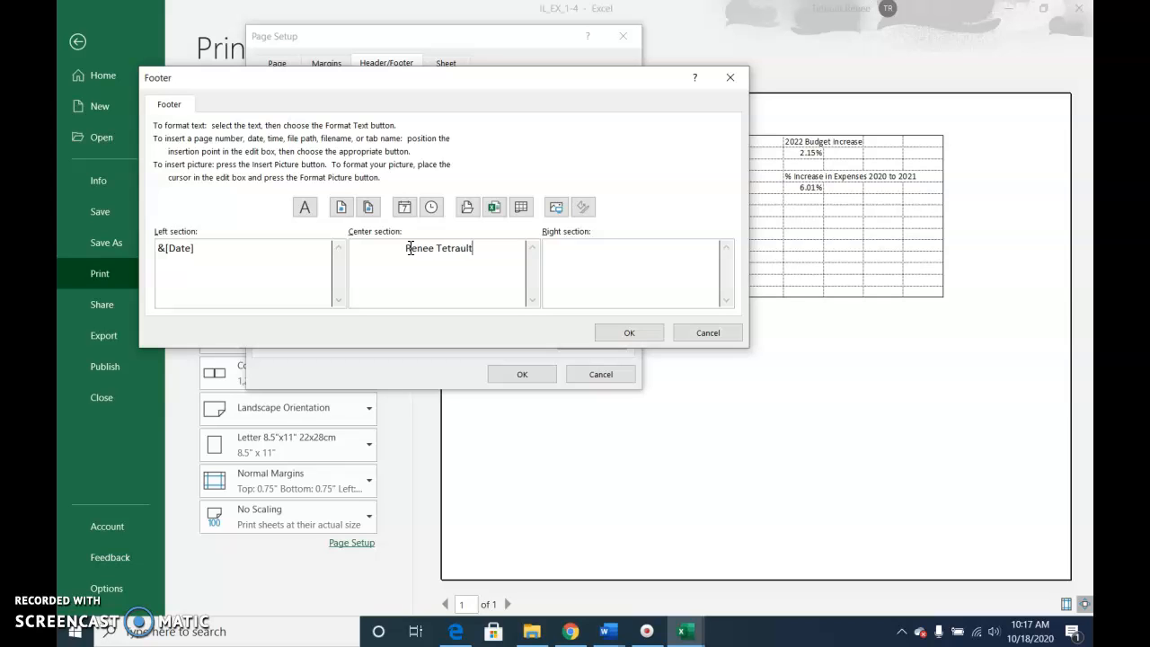
pyautogui.click(662, 267)
pyautogui.click(494, 207)
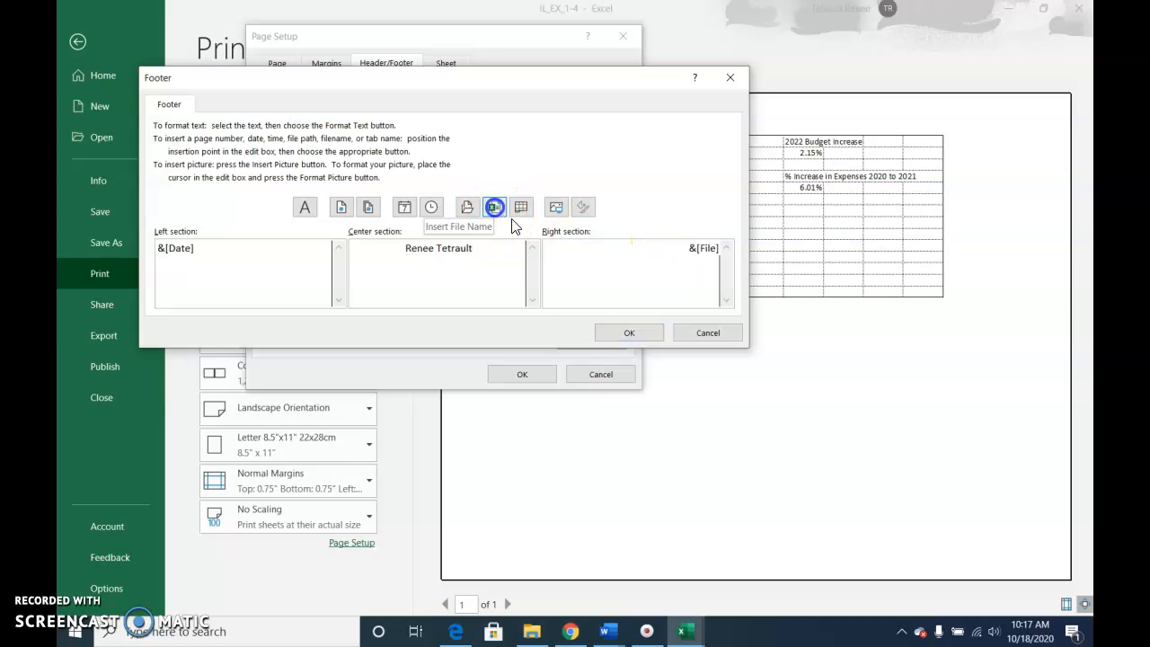
pyautogui.click(624, 333)
pyautogui.click(536, 374)
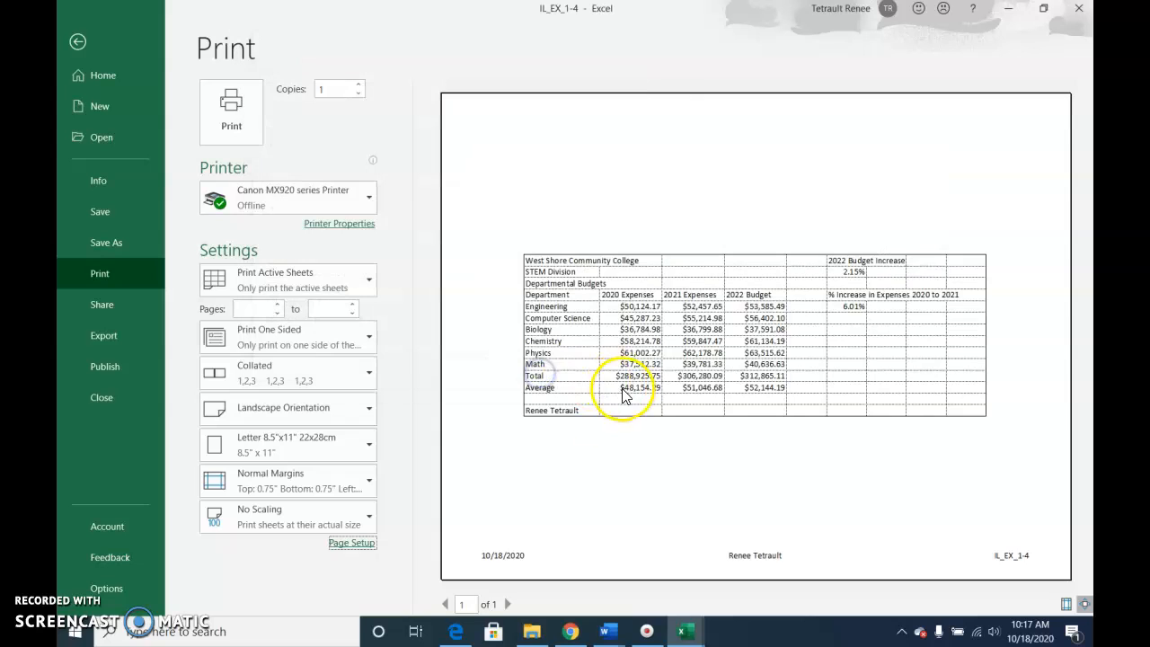